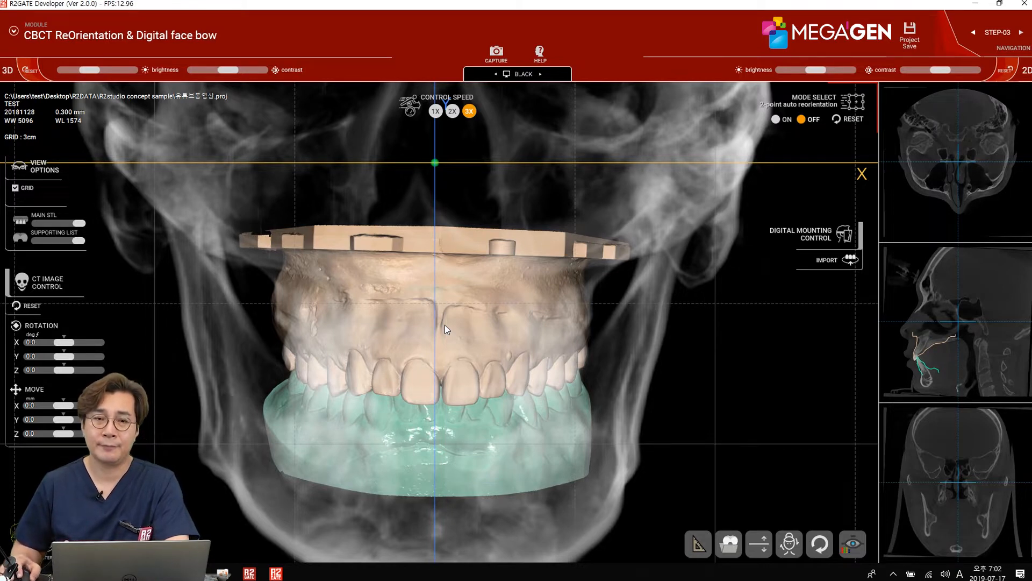
# Move the slice crosshair backward to the jaw joint area in the sagittal CT slice
pyautogui.scroll(-5, 441, 330)
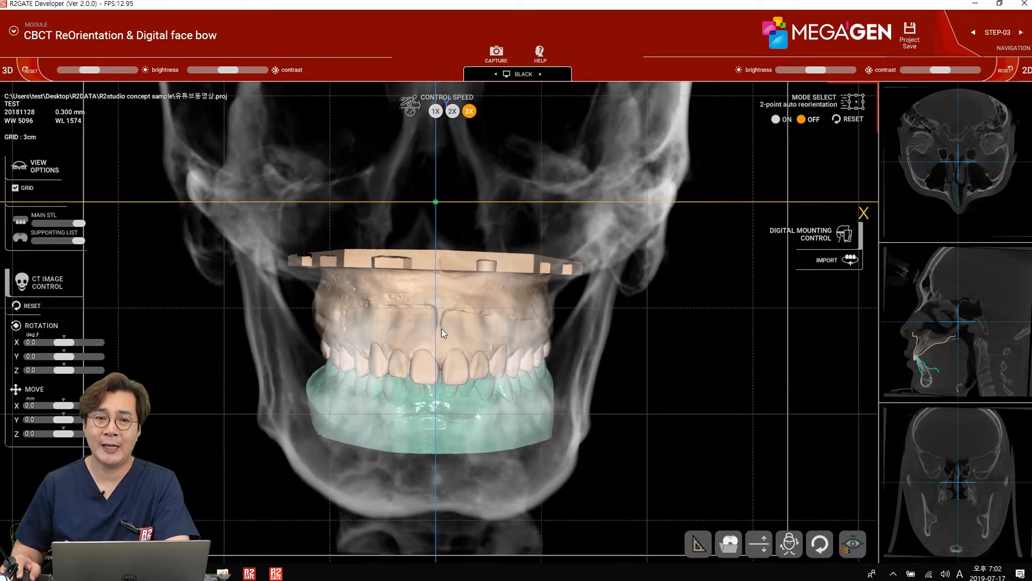
pyautogui.moveTo(411, 186); pyautogui.dragTo(414, 234, button='middle')
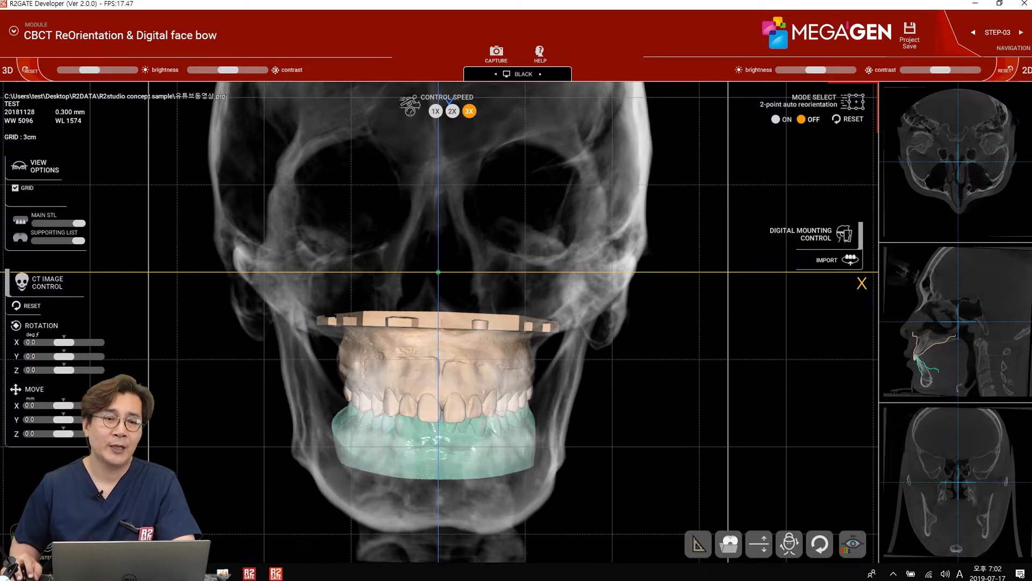
pyautogui.press('Right')
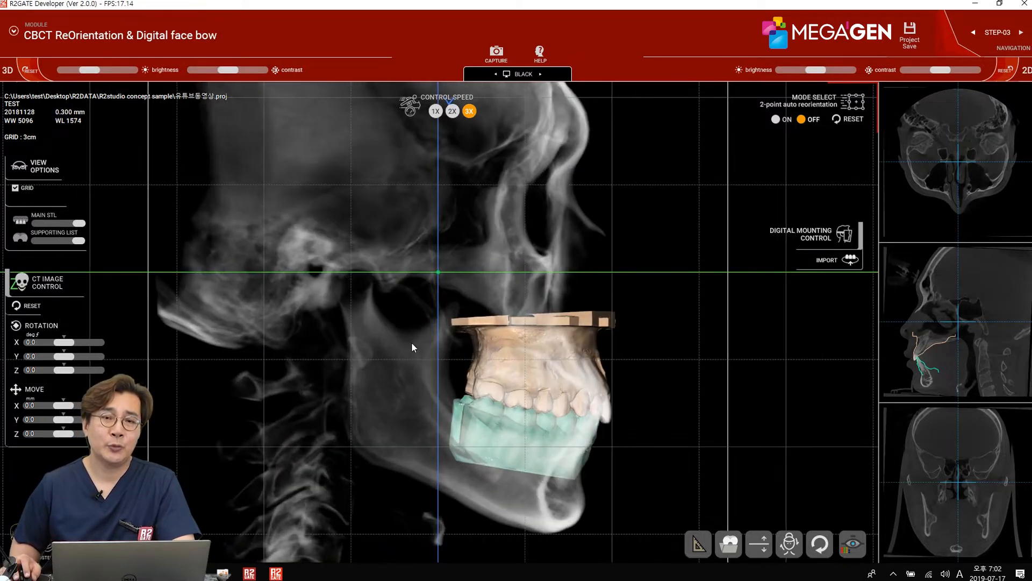
pyautogui.scroll(-3, 414, 323)
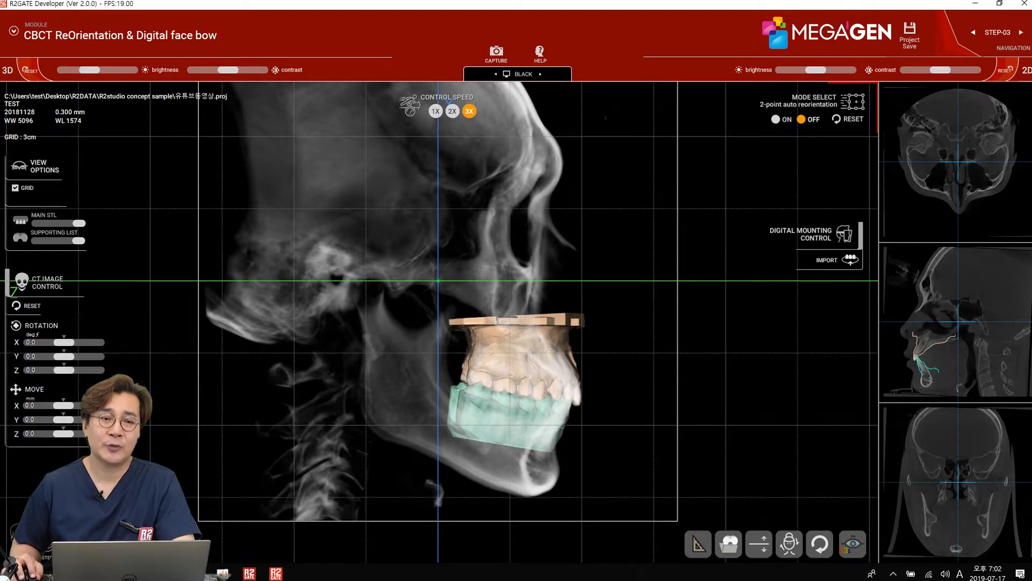
pyautogui.press('Left')
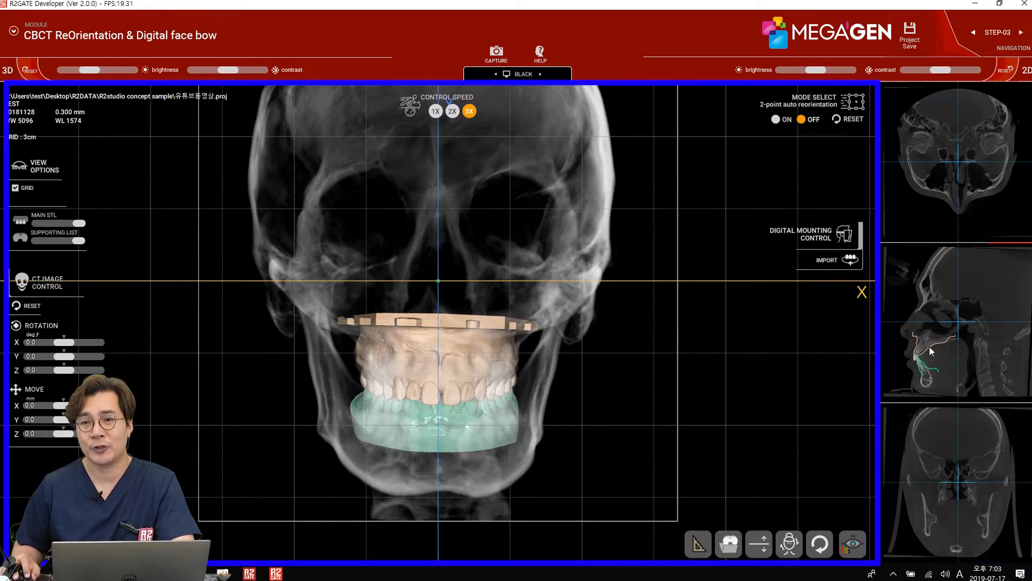
pyautogui.moveTo(958, 324); pyautogui.dragTo(976, 324)
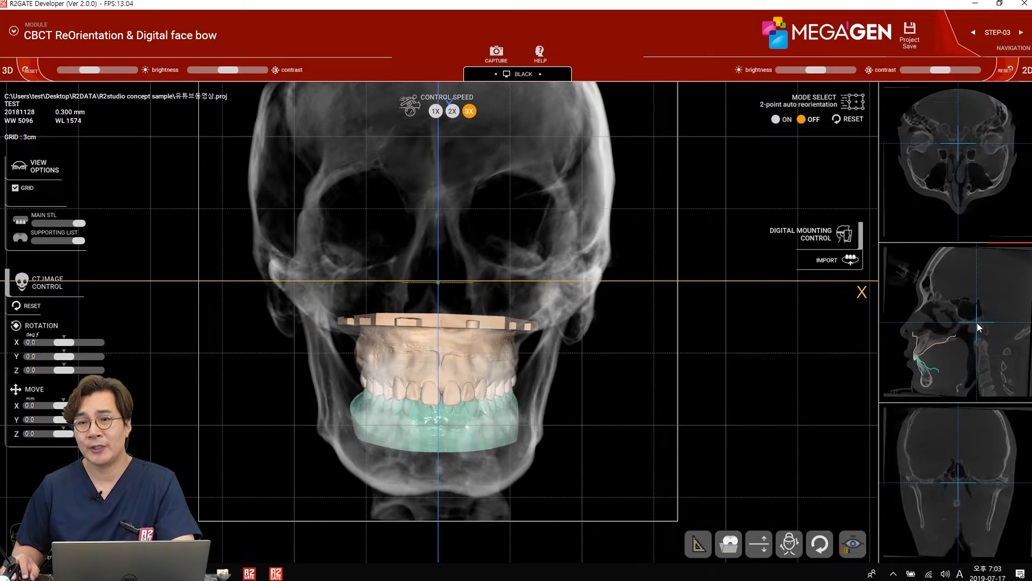
pyautogui.scroll(3, 966, 180)
pyautogui.scroll(2, 966, 179)
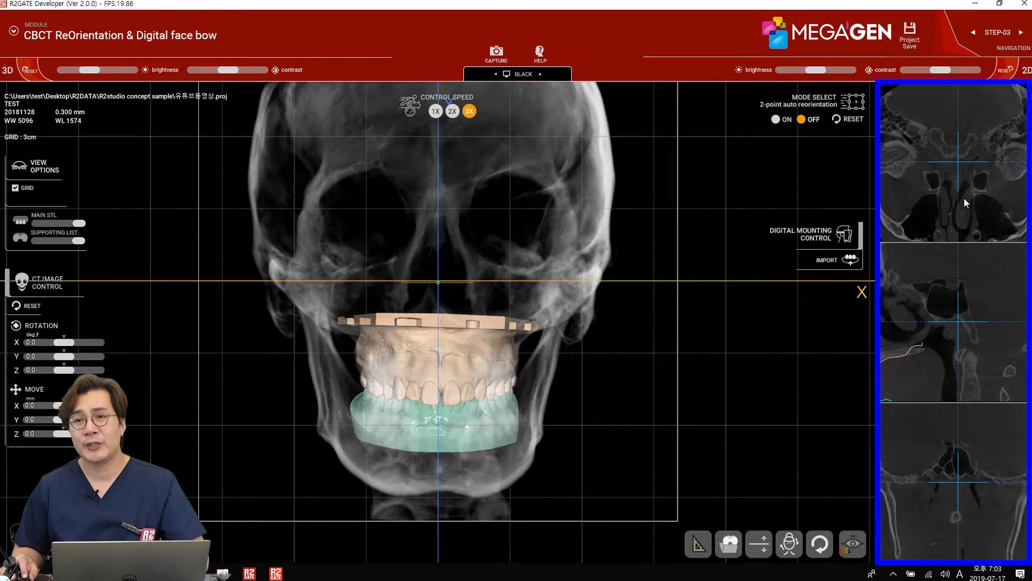
# Shift the crosshair backward in the axial CT slice to align it with the condyles
pyautogui.press('Up')
pyautogui.press('Up')
pyautogui.press('Up')
pyautogui.press('Up')
pyautogui.press('Up')
pyautogui.press('Up')
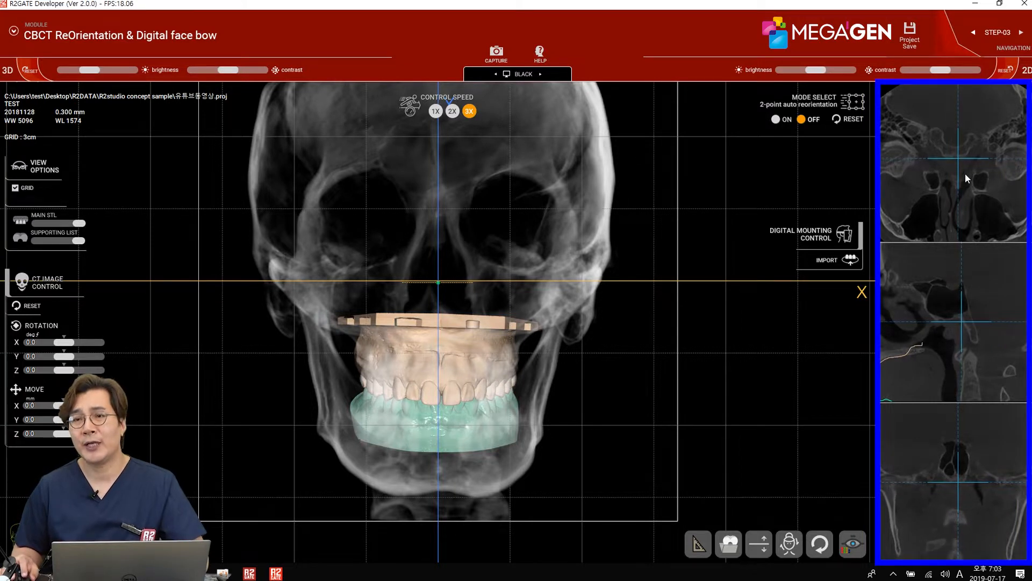
pyautogui.press('Up')
pyautogui.press('Up')
pyautogui.press('Up')
pyautogui.scroll(-1, 966, 173)
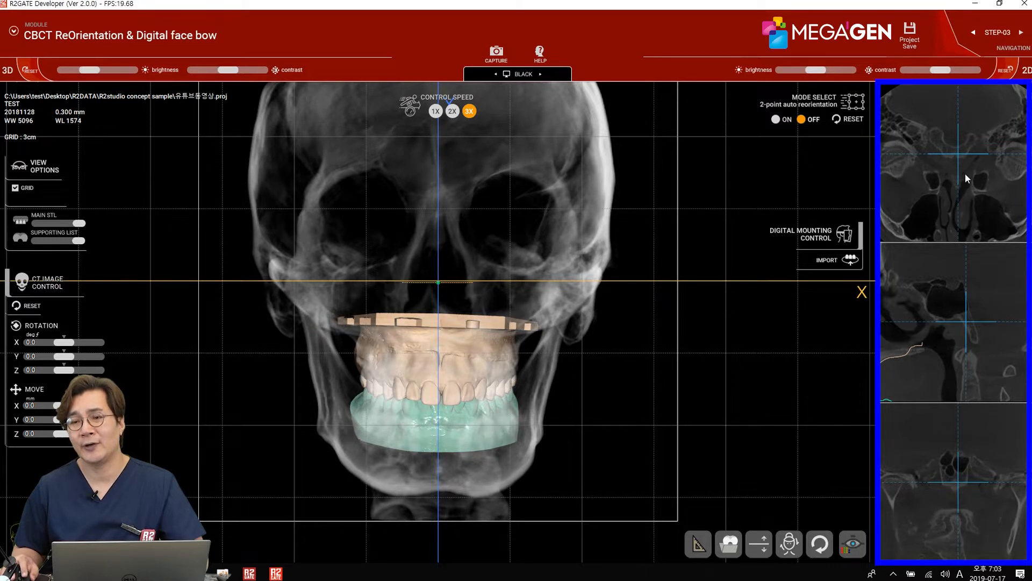
# Lower the crosshair slightly in the coronal CT slice to match the height of the condyles
pyautogui.scroll(2, 955, 499)
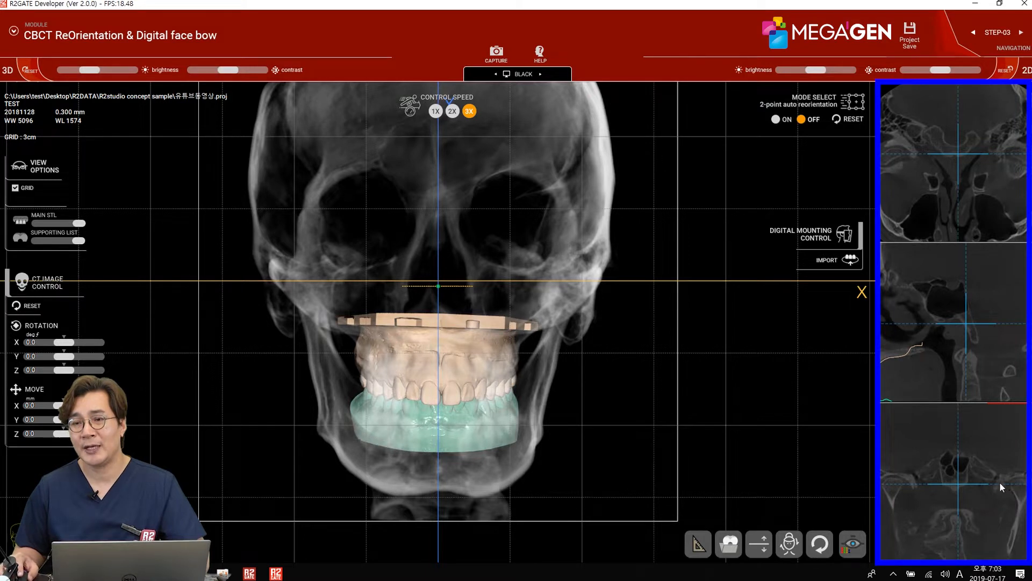
pyautogui.scroll(2, 941, 489)
pyautogui.scroll(-3, 940, 488)
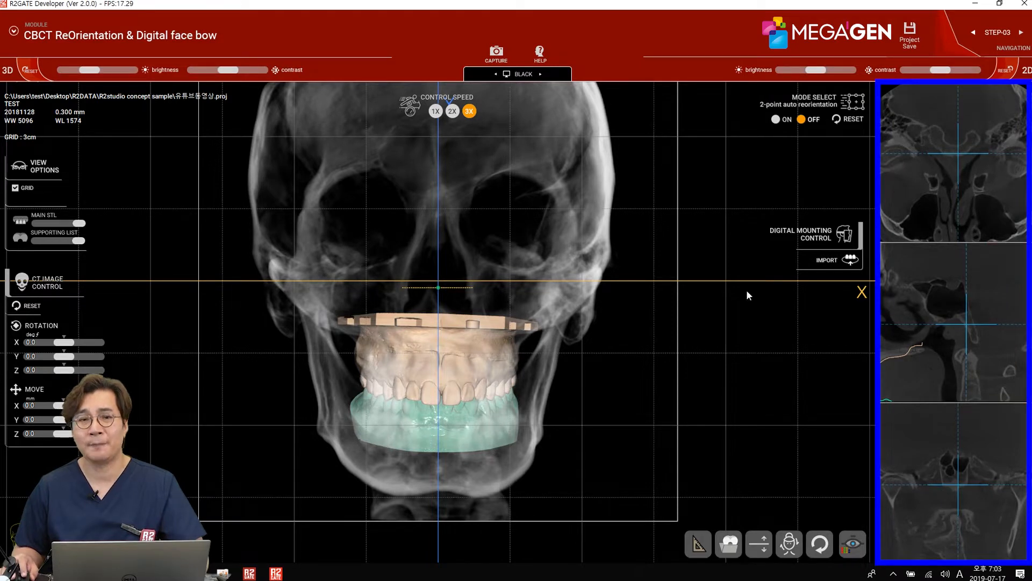
# Show the skull in lateral view without the grid and fine-tune the crosshair at the condyle
pyautogui.click(46, 538)
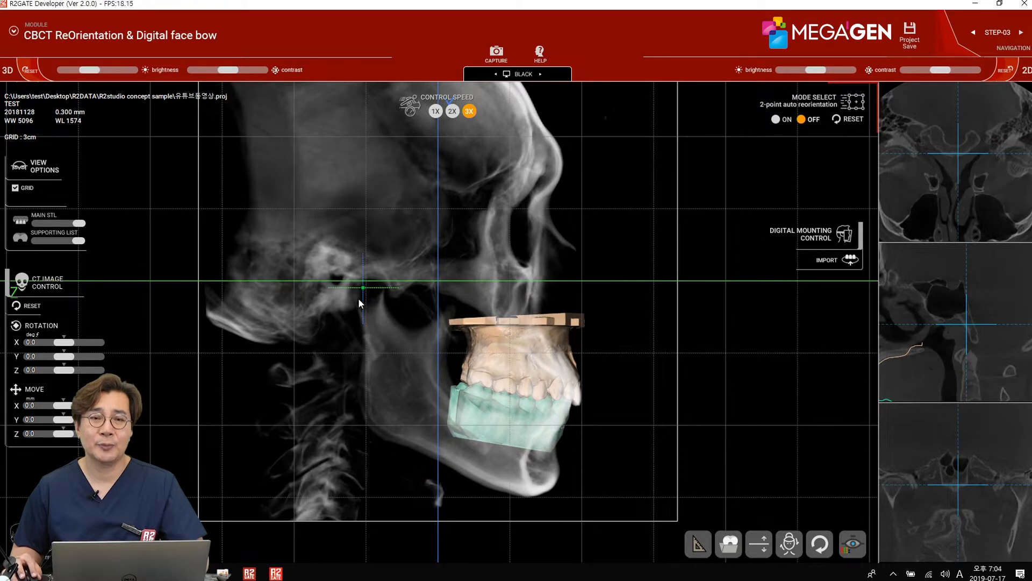
pyautogui.click(16, 187)
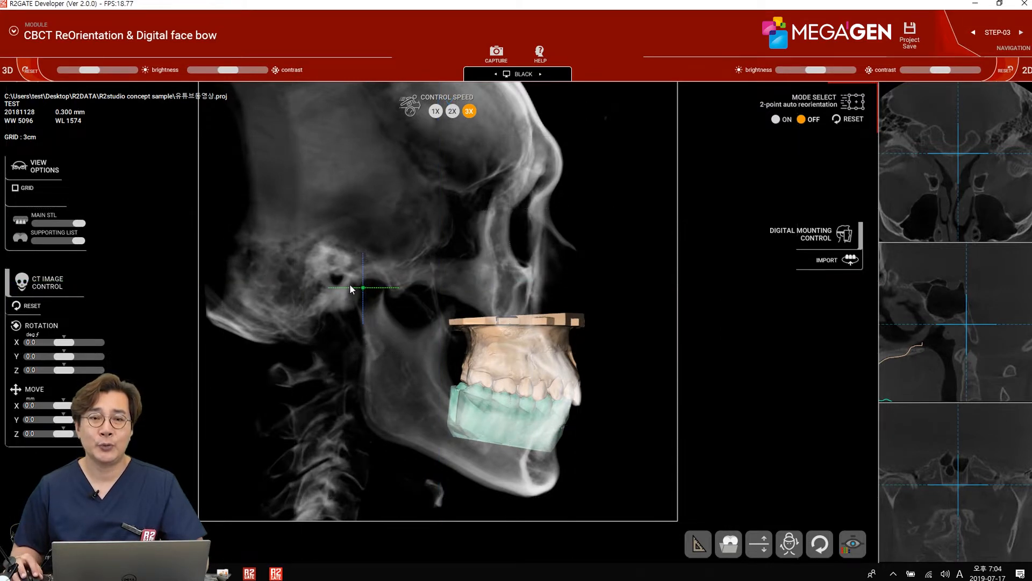
pyautogui.click(960, 163)
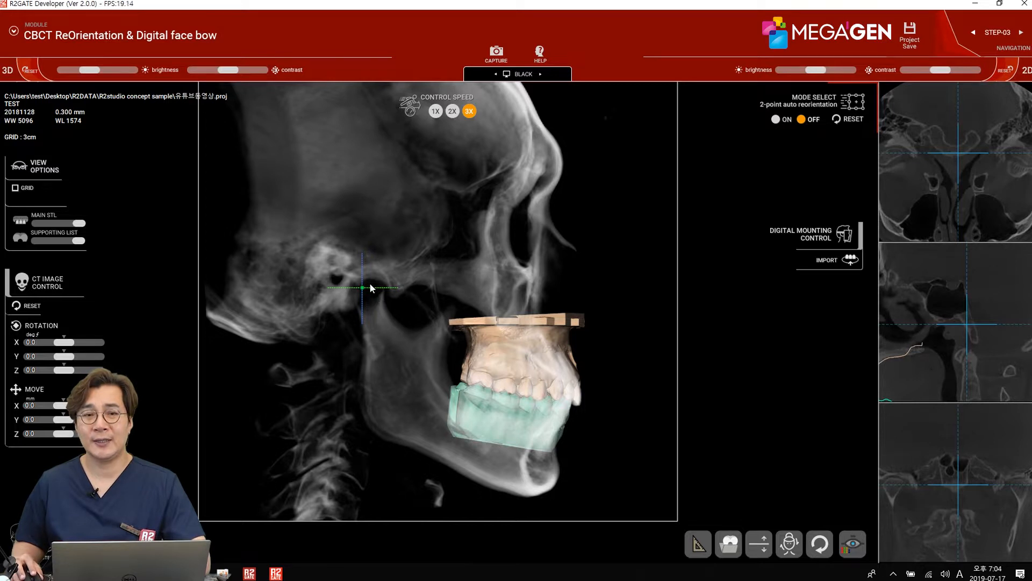
pyautogui.click(828, 262)
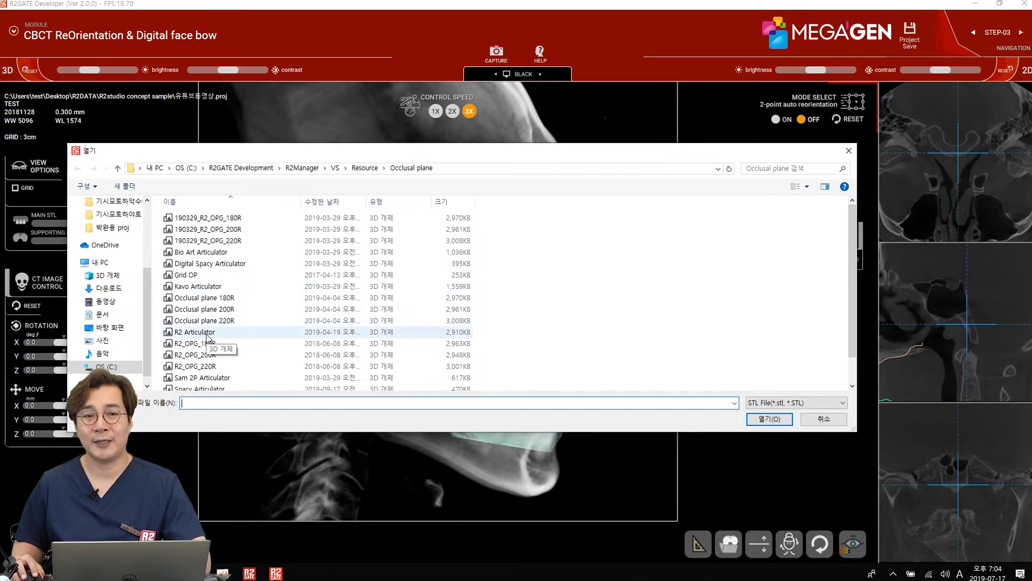
pyautogui.scroll(-1, 207, 338)
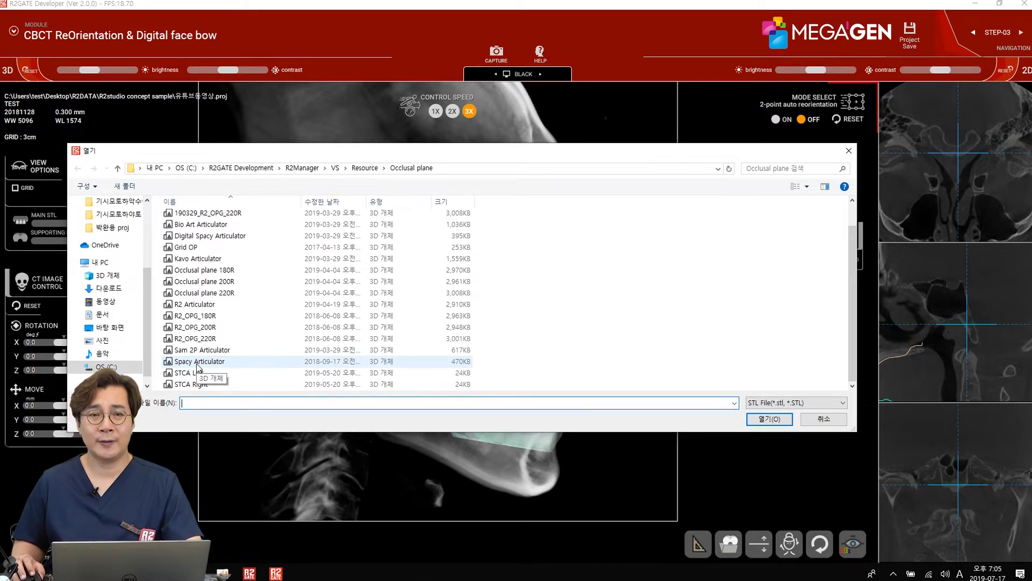
pyautogui.click(825, 419)
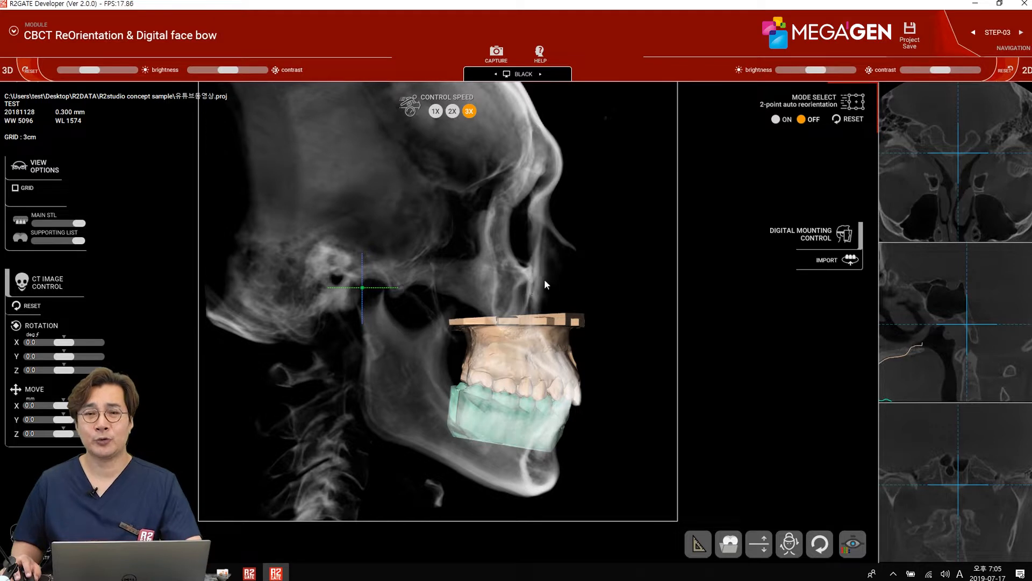
# Import the Kavo Articulator STL for digital mounting and check its hinge axis against the condyle
pyautogui.click(831, 262)
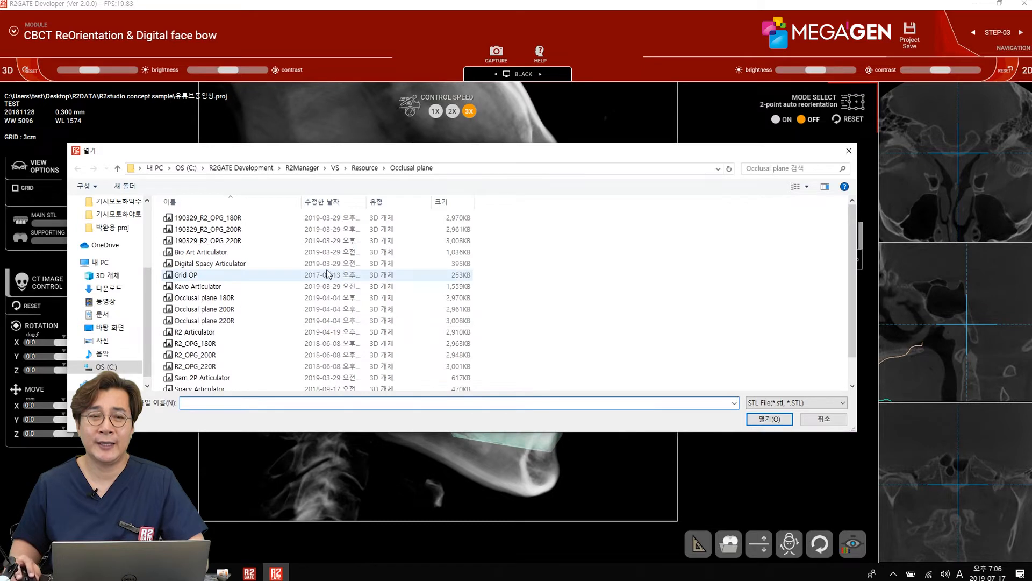
pyautogui.click(178, 290)
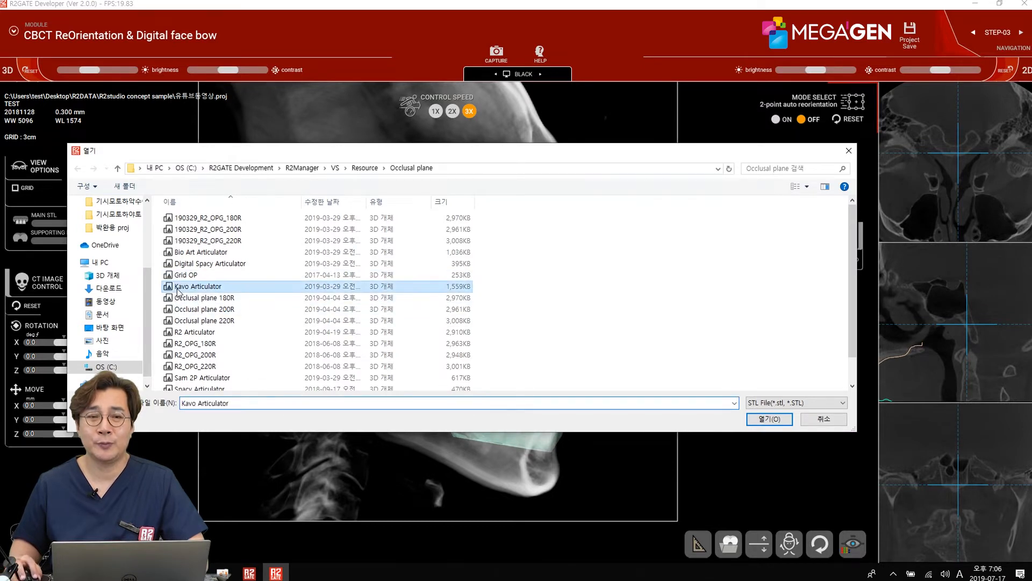
pyautogui.click(770, 419)
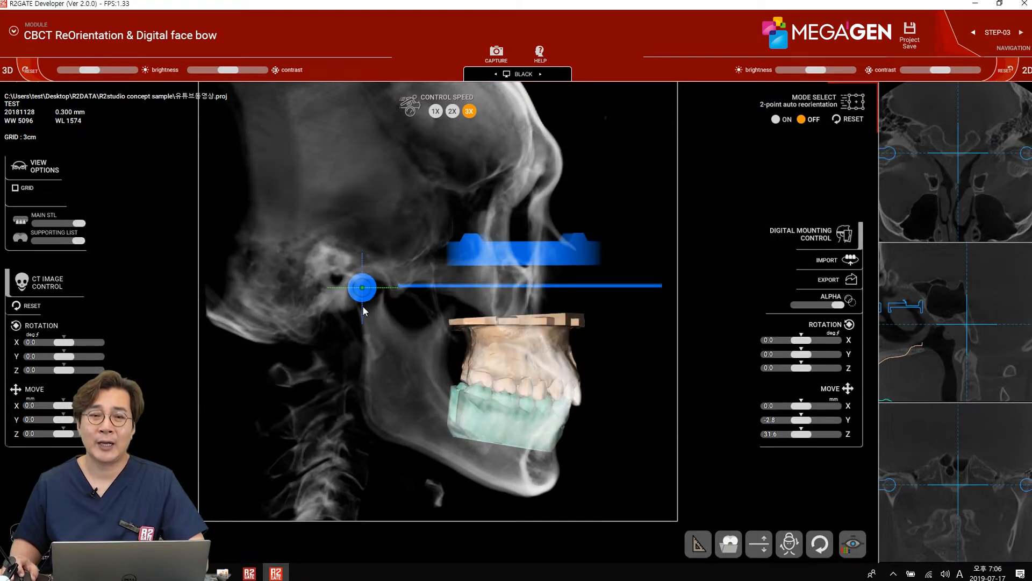
pyautogui.scroll(5, 362, 306)
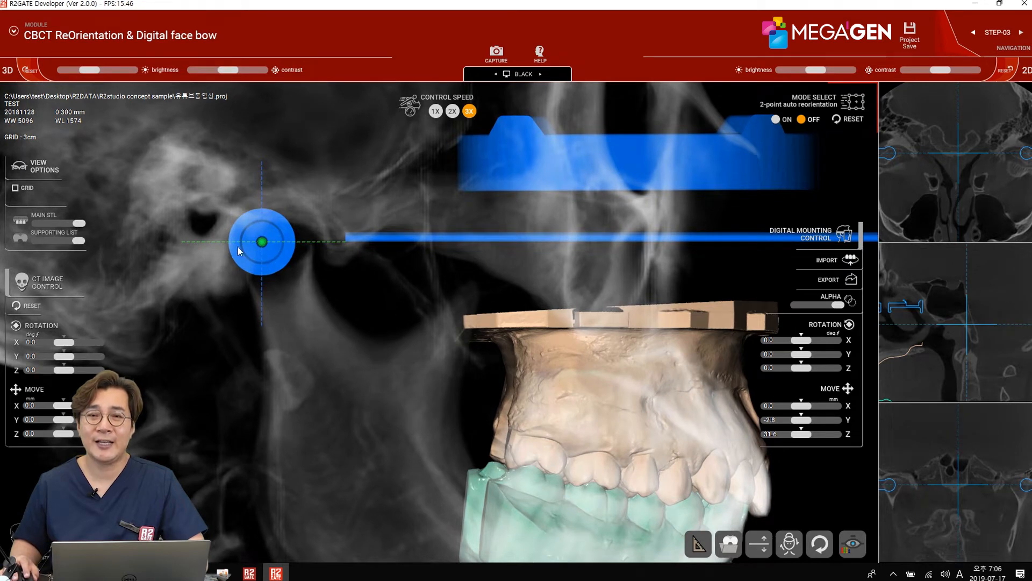
pyautogui.scroll(-5, 251, 240)
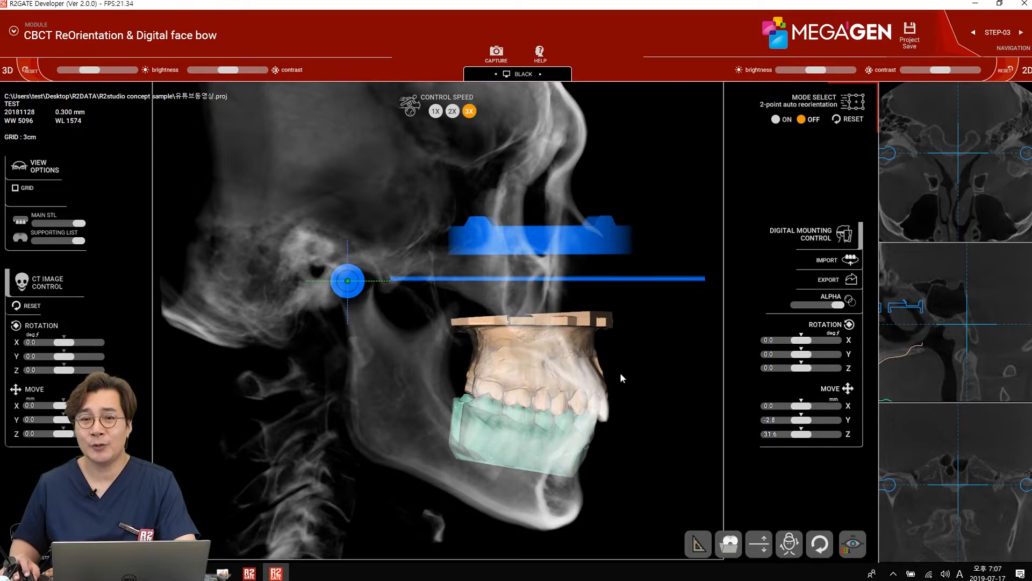
# Rotate the imported articulator about X to 5.7 degrees
pyautogui.moveTo(806, 342); pyautogui.dragTo(806, 342)
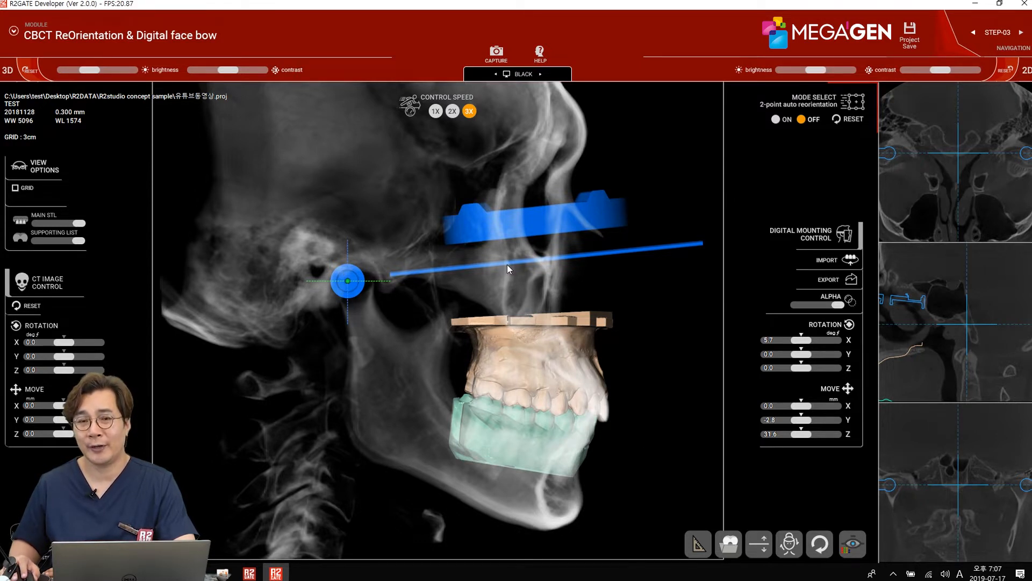
pyautogui.scroll(-3, 507, 264)
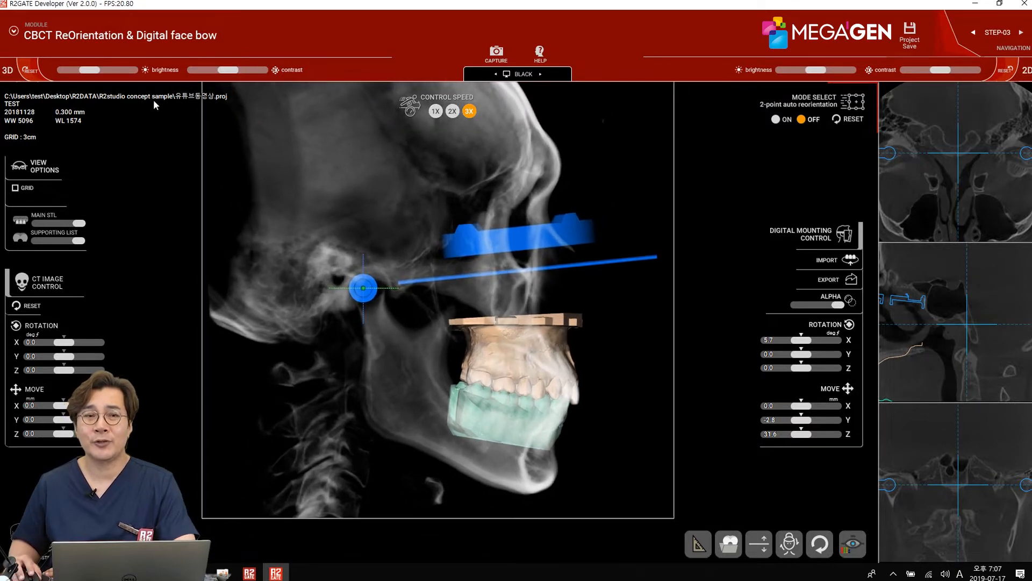
# Raise the 3D brightness until the facial soft tissue shows and tilt the articulator to -11.4 degrees about X
pyautogui.click(114, 70)
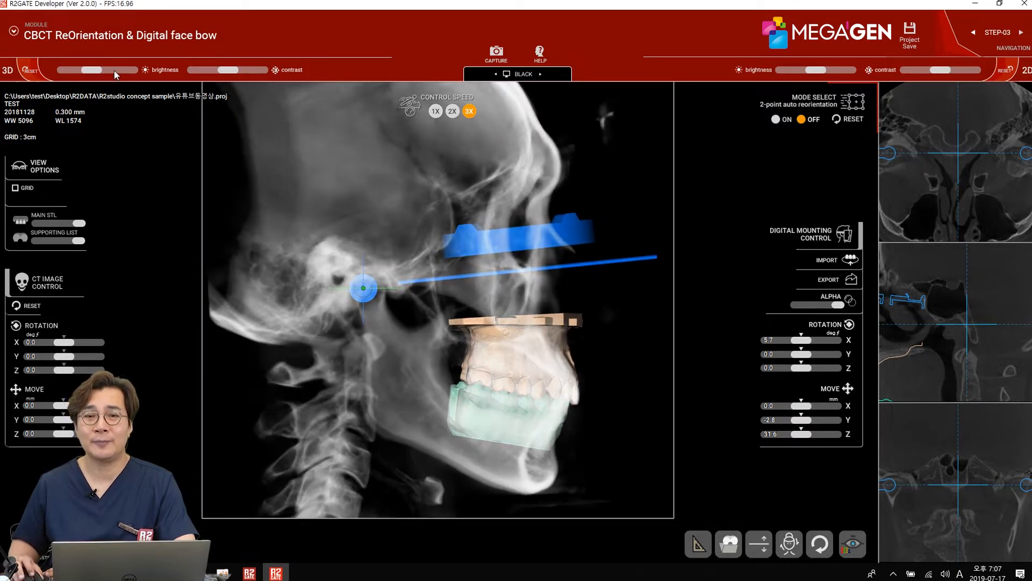
pyautogui.click(114, 70)
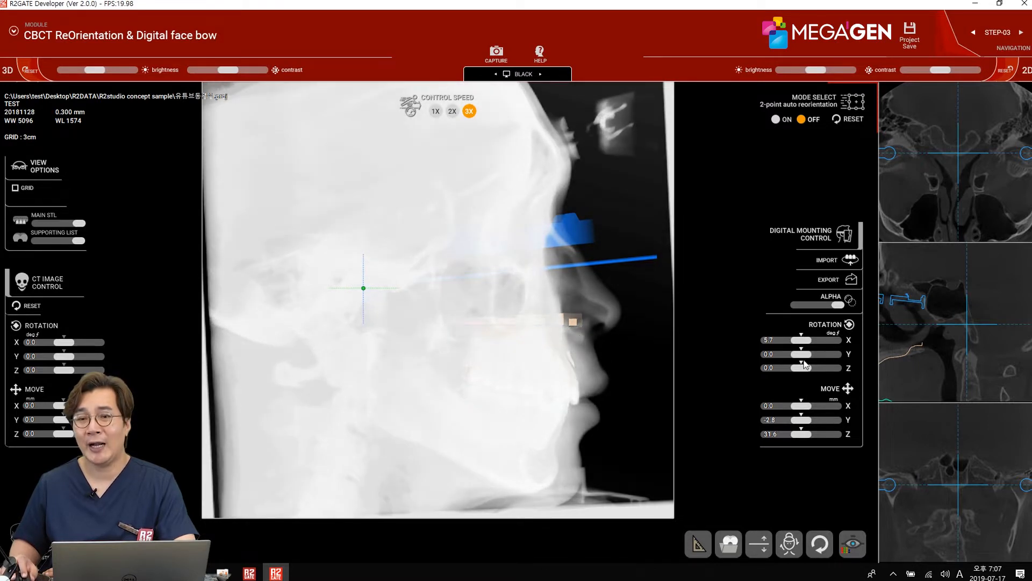
pyautogui.moveTo(804, 340); pyautogui.dragTo(803, 343)
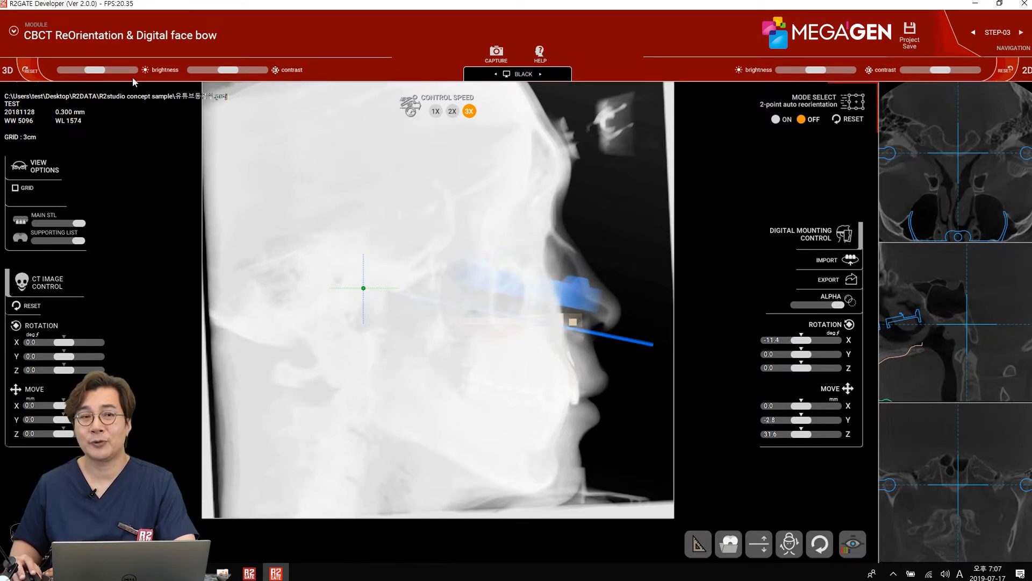
# Lower the 3D brightness back to the bone rendering and reset the articulator's X rotation to 0.0 degrees
pyautogui.scroll(-3, 114, 72)
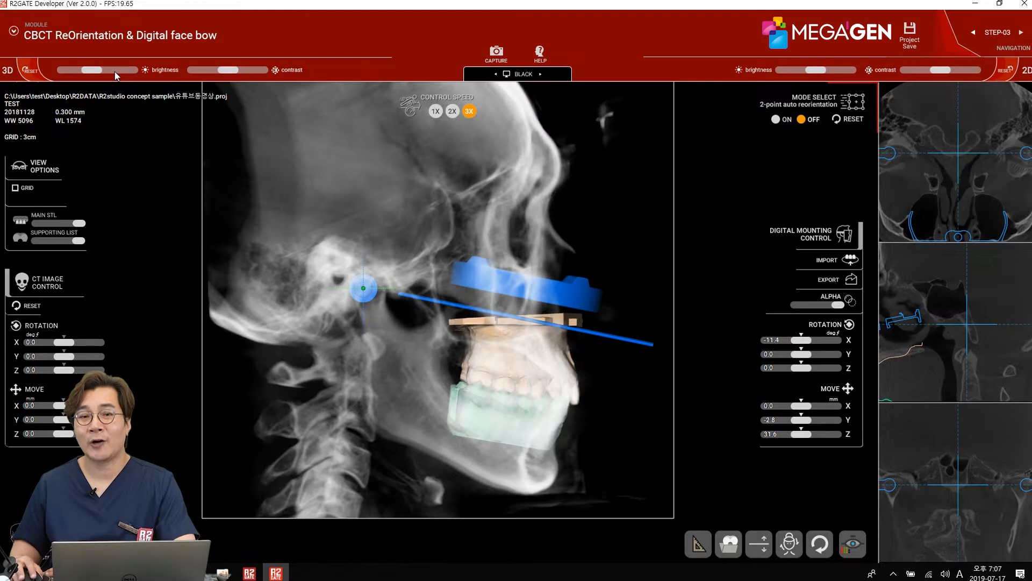
pyautogui.scroll(-1, 115, 72)
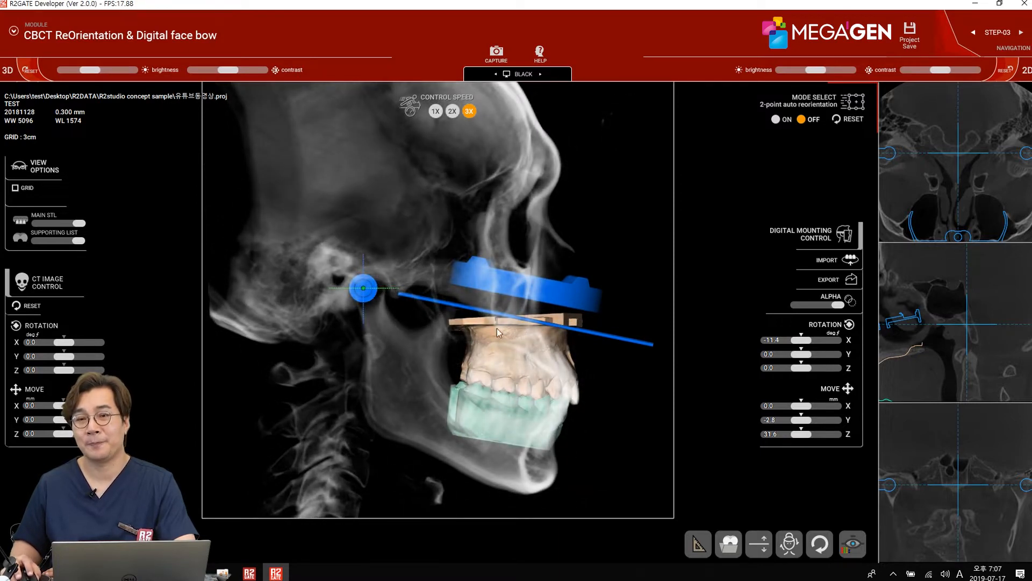
pyautogui.click(801, 339)
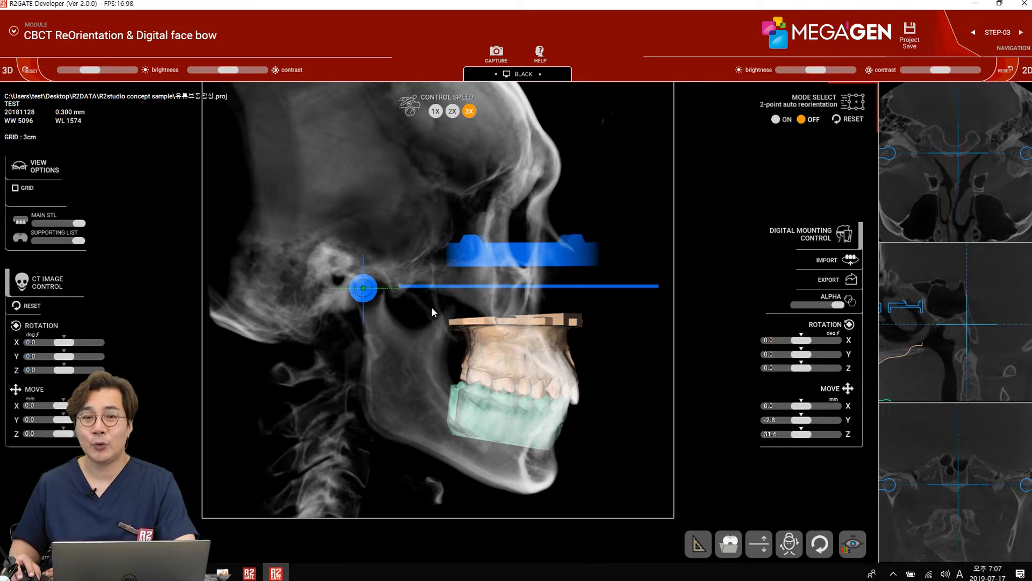
# Export the positioned articulator as an STL file
pyautogui.click(827, 279)
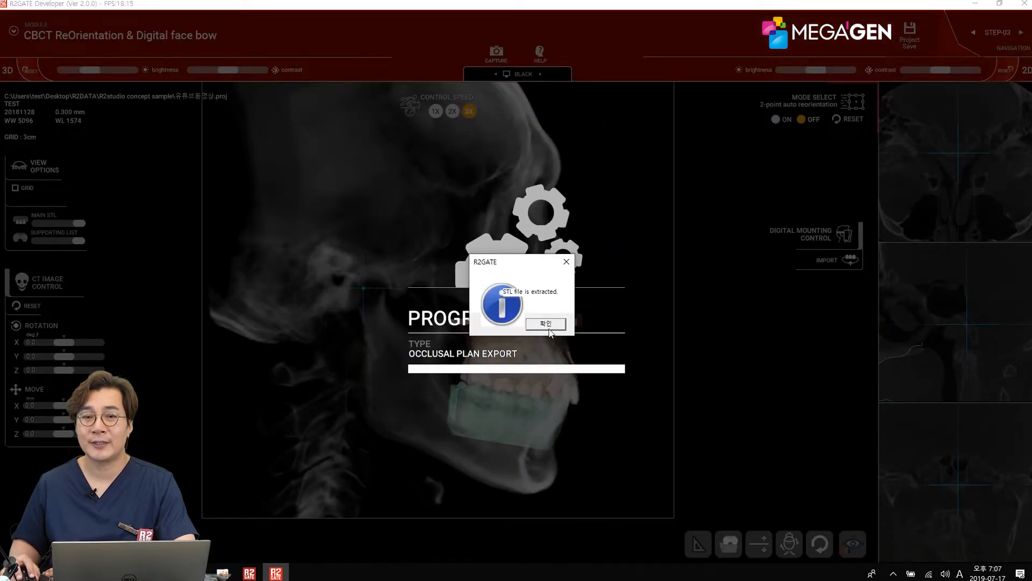
pyautogui.click(549, 327)
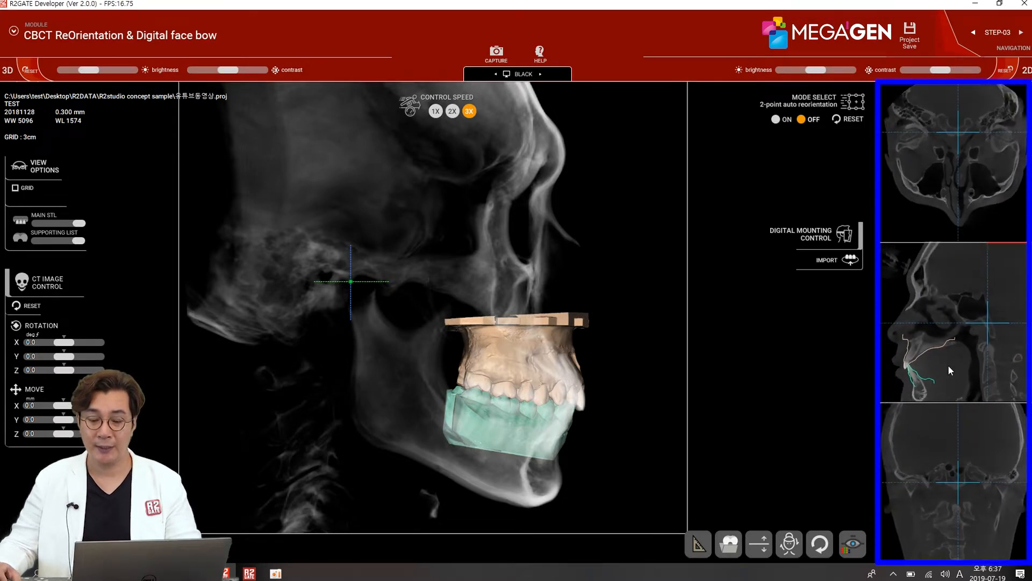
# Move the crosshair to the incisal edge of the upper central incisors in the enlarged sagittal CT slice
pyautogui.moveTo(986, 323); pyautogui.dragTo(909, 366)
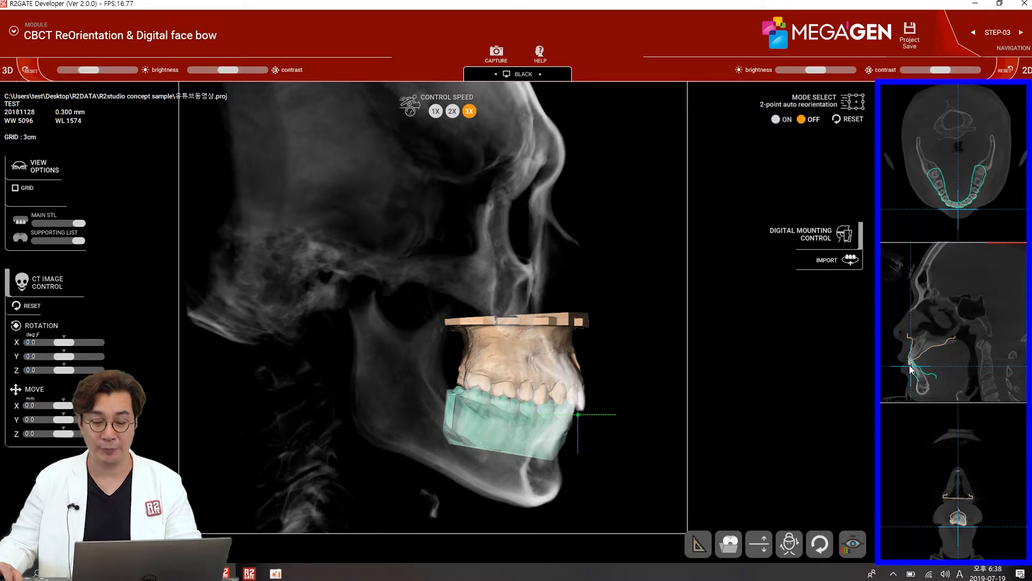
pyautogui.scroll(5, 909, 366)
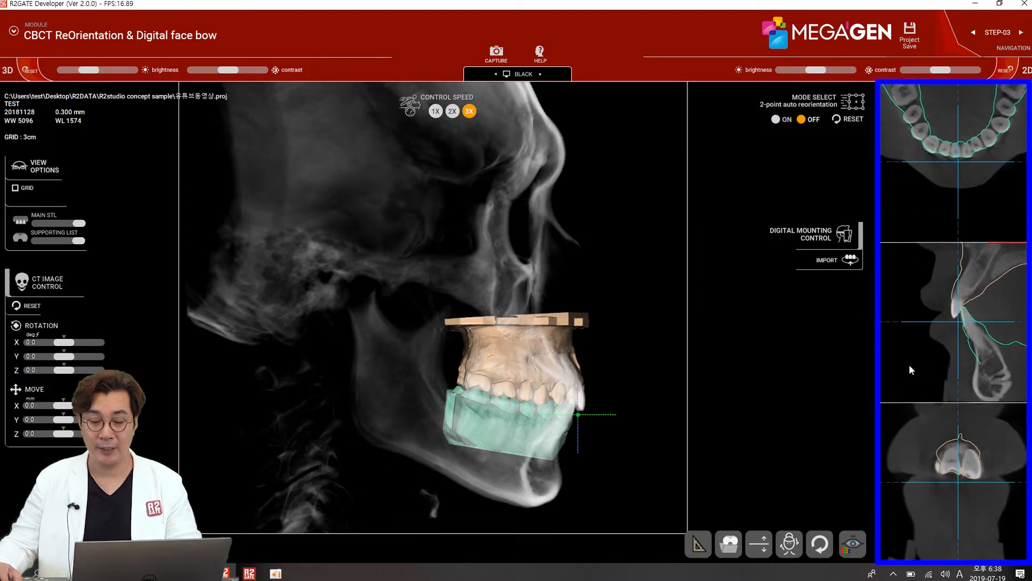
pyautogui.scroll(3, 909, 364)
pyautogui.click(963, 331)
pyautogui.scroll(-2, 963, 331)
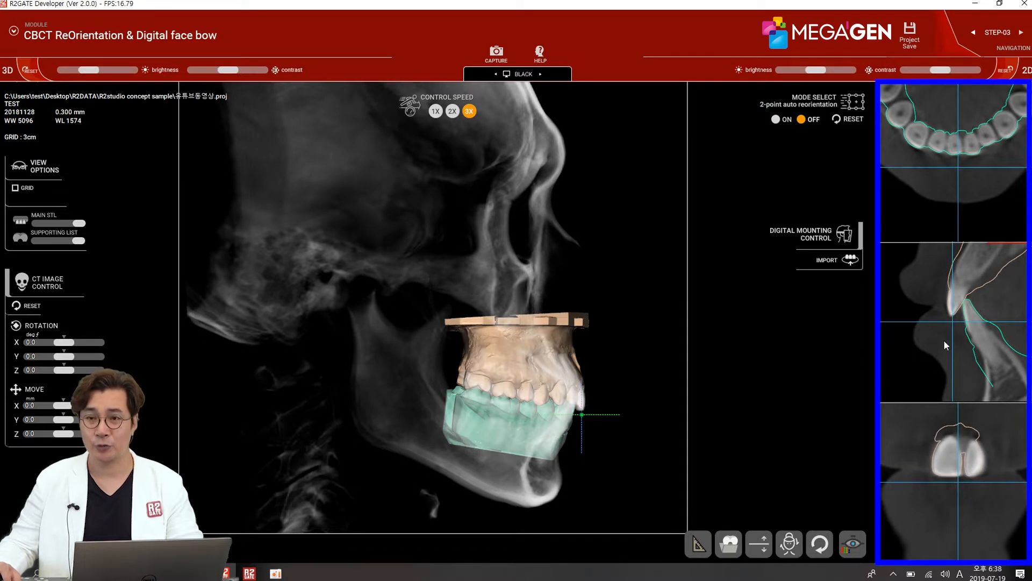
# Fine-tune the crosshair onto the upper central incisal edge in the CT slices and check its position in frontal and lateral 3D views
pyautogui.scroll(-3, 944, 339)
pyautogui.scroll(-1, 944, 340)
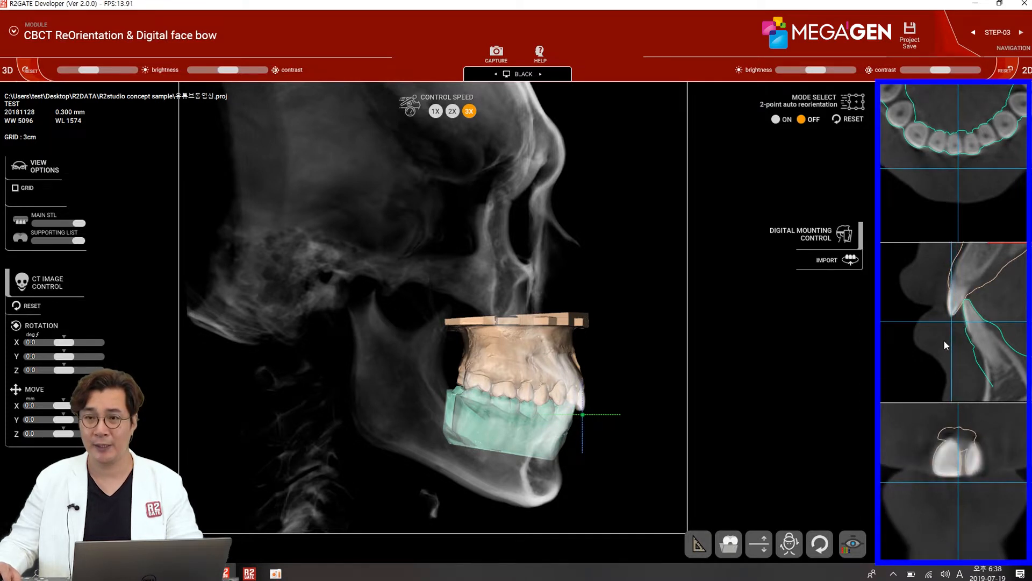
pyautogui.scroll(1, 955, 328)
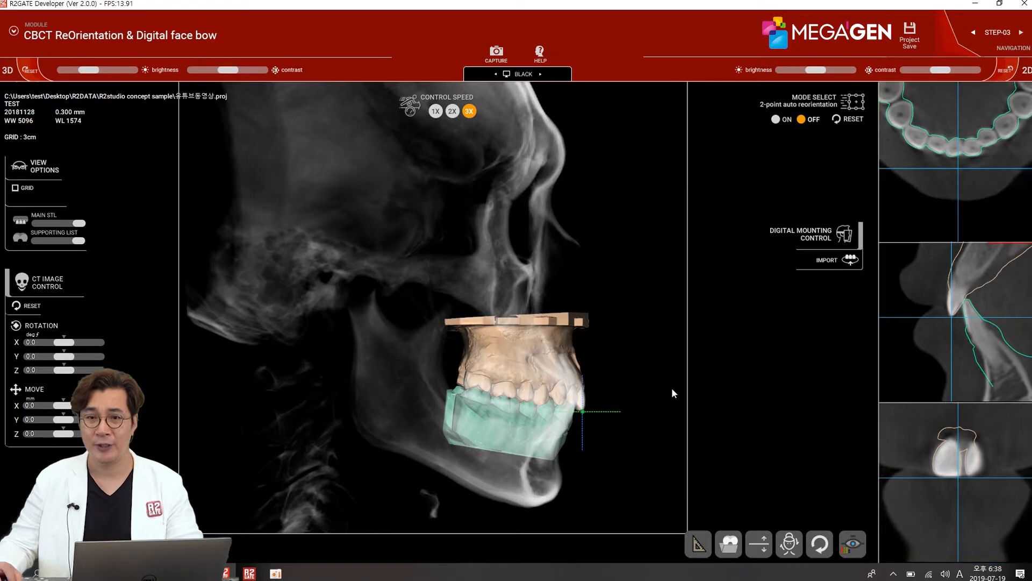
pyautogui.moveTo(215, 500); pyautogui.dragTo(430, 437)
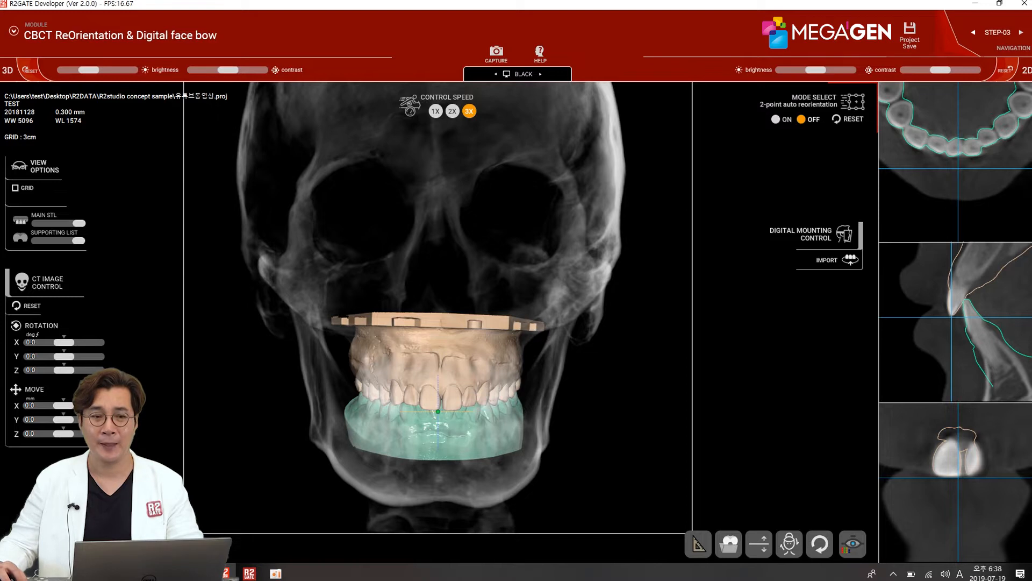
pyautogui.moveTo(409, 387); pyautogui.dragTo(581, 393)
# Import the Occlusal plane 200R STL from the Occlusal plane resource folder for digital mounting
pyautogui.click(759, 544)
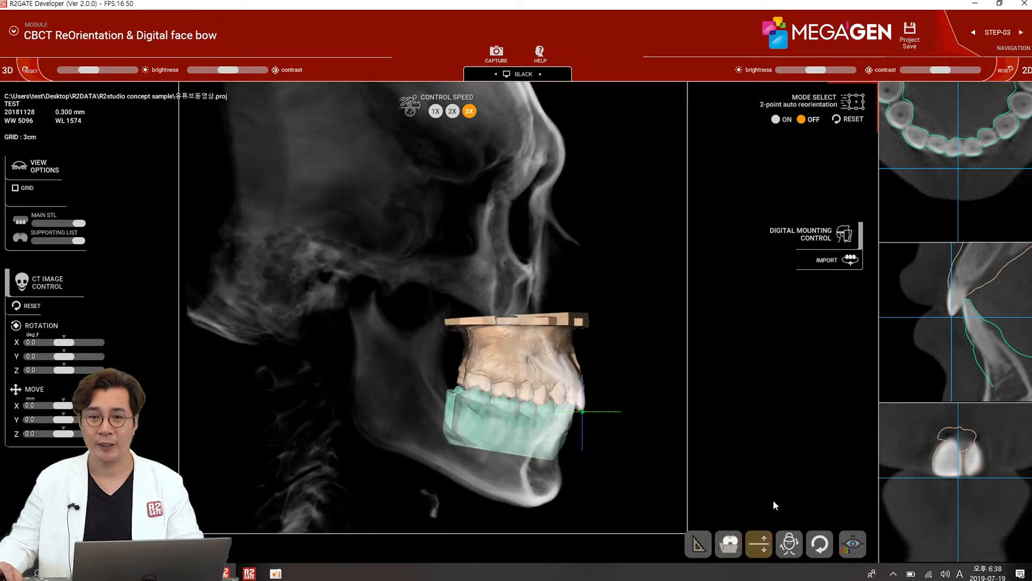
pyautogui.click(828, 260)
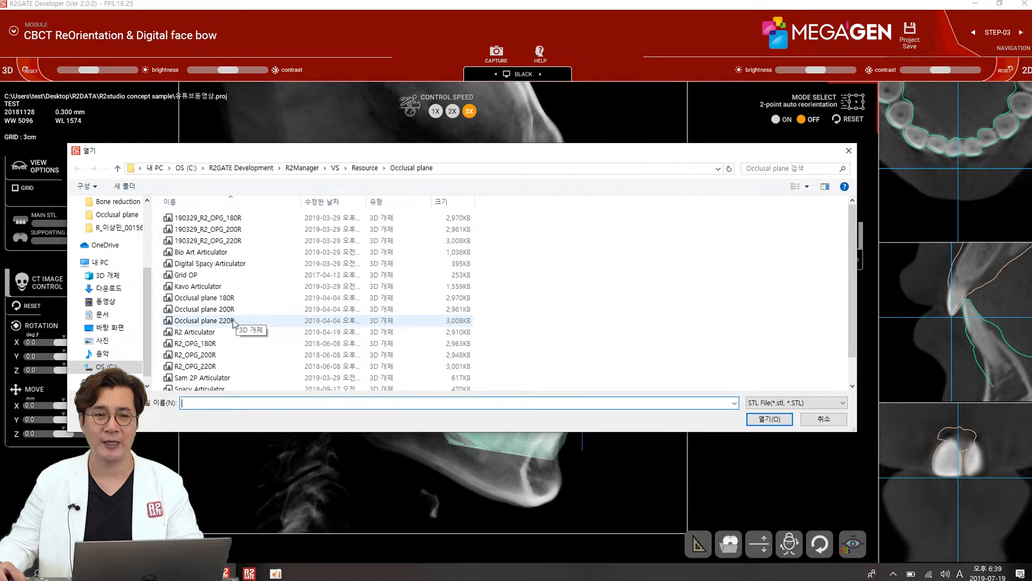
pyautogui.click(229, 315)
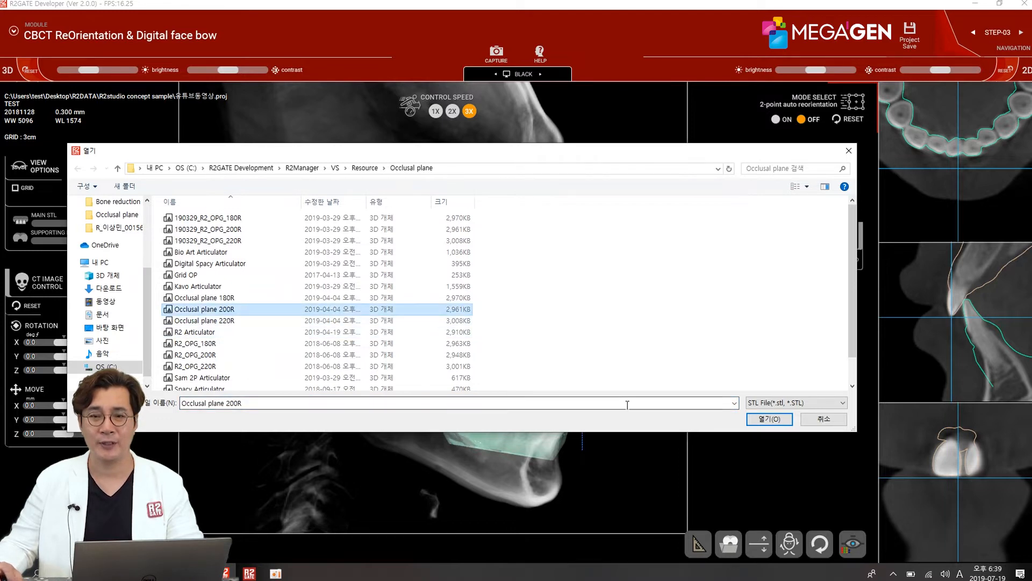
pyautogui.click(767, 419)
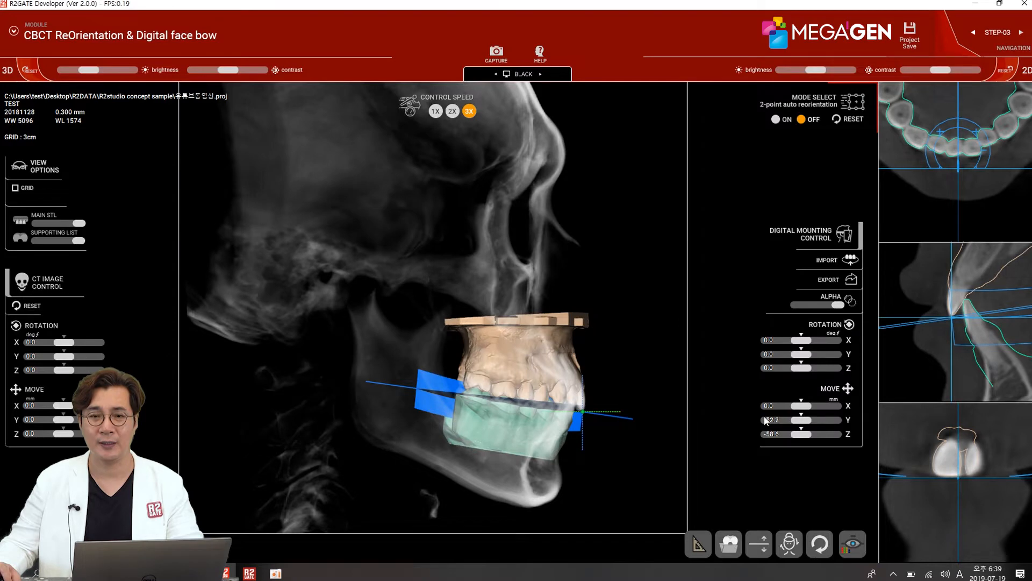
# Rotate the imported occlusal plane to -4.2 degrees about X to follow the upper teeth
pyautogui.scroll(3, 540, 387)
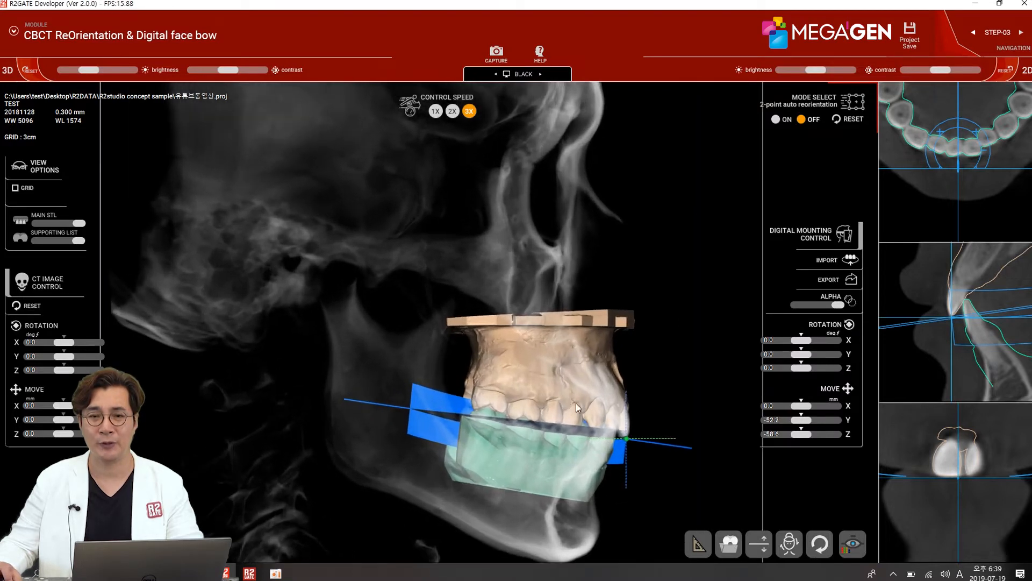
pyautogui.scroll(5, 478, 313)
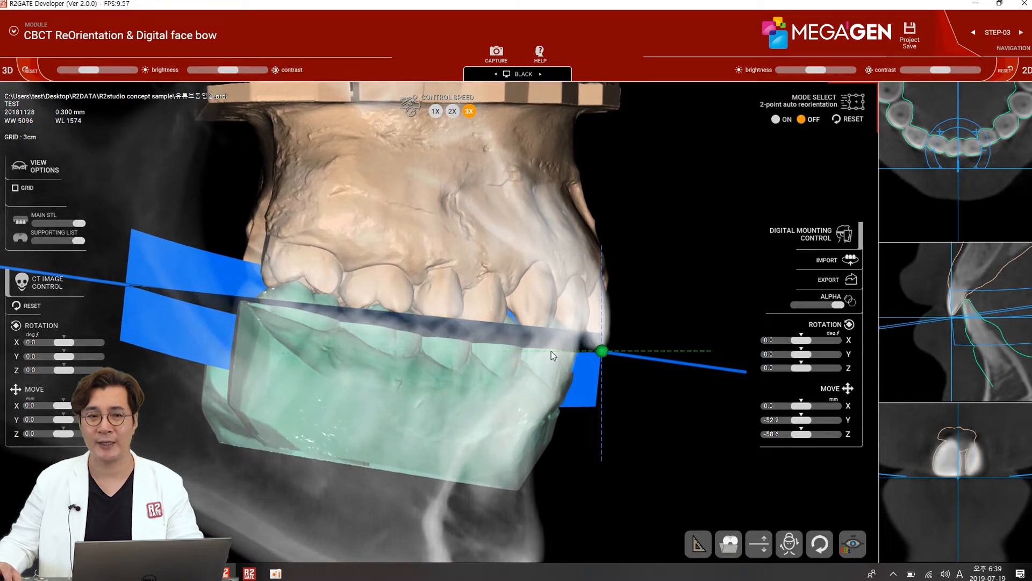
pyautogui.scroll(-5, 550, 350)
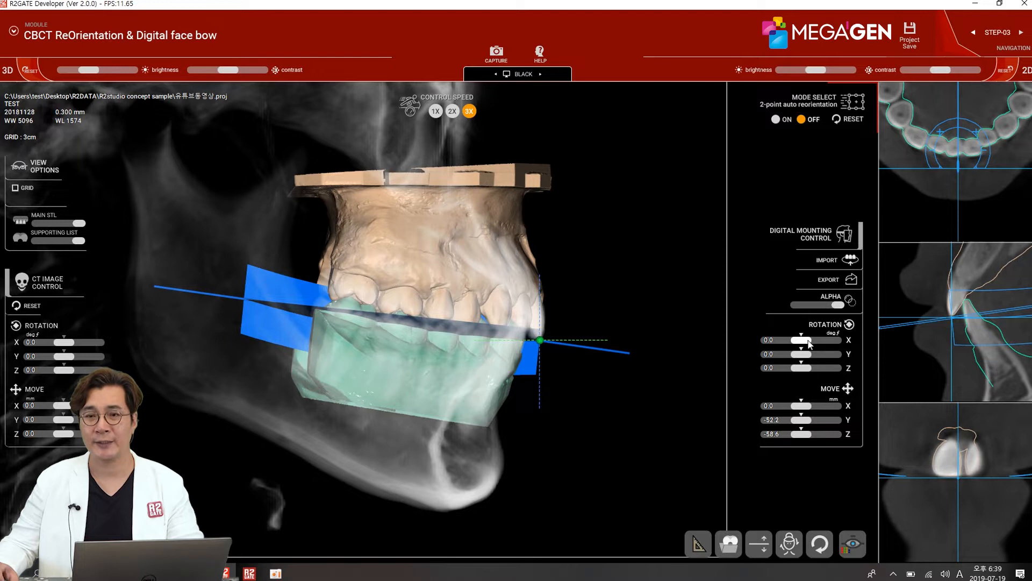
pyautogui.moveTo(809, 343); pyautogui.dragTo(809, 343)
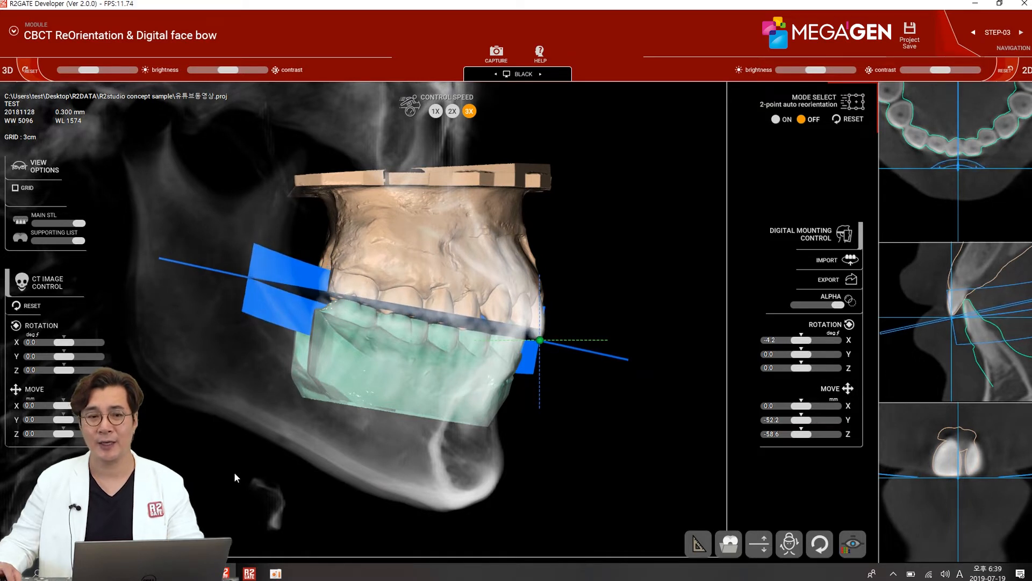
# Shift the occlusal plane to -51.3 mm in Y and -61.0 mm in Z, checking it from the front
pyautogui.press('Left')
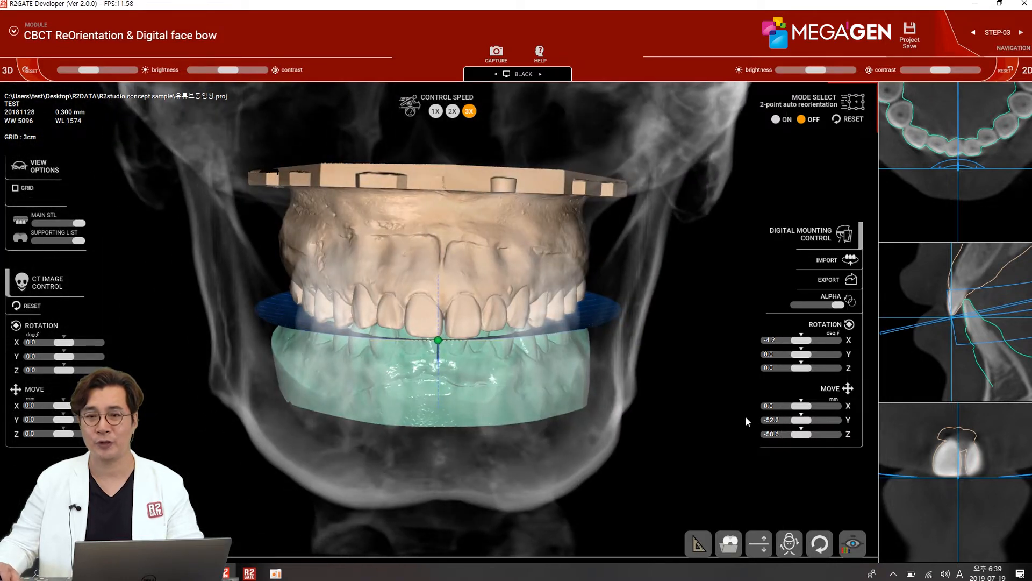
pyautogui.moveTo(805, 424); pyautogui.dragTo(805, 425)
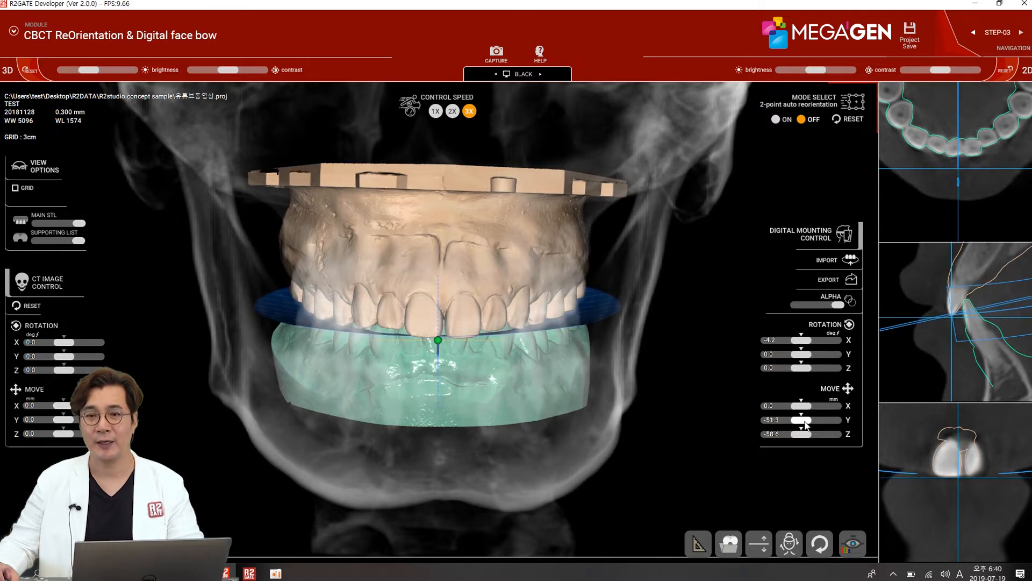
pyautogui.moveTo(799, 370); pyautogui.dragTo(800, 371)
pyautogui.scroll(-4, 799, 369)
pyautogui.scroll(-5, 813, 434)
pyautogui.scroll(-3, 813, 433)
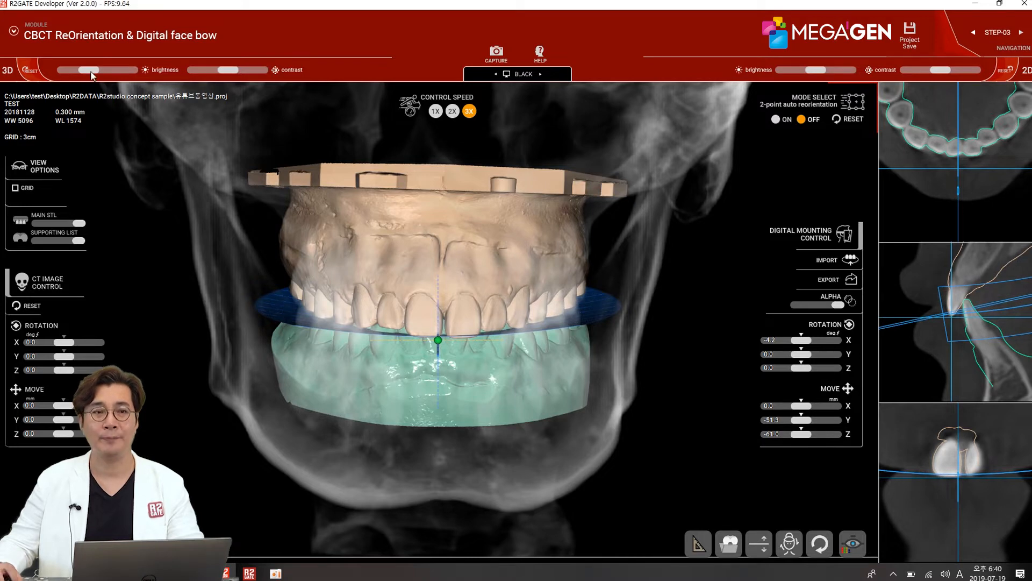
# Lower the 3D brightness until the CT bone is hidden and change the viewport background to gray
pyautogui.moveTo(82, 70); pyautogui.dragTo(67, 70)
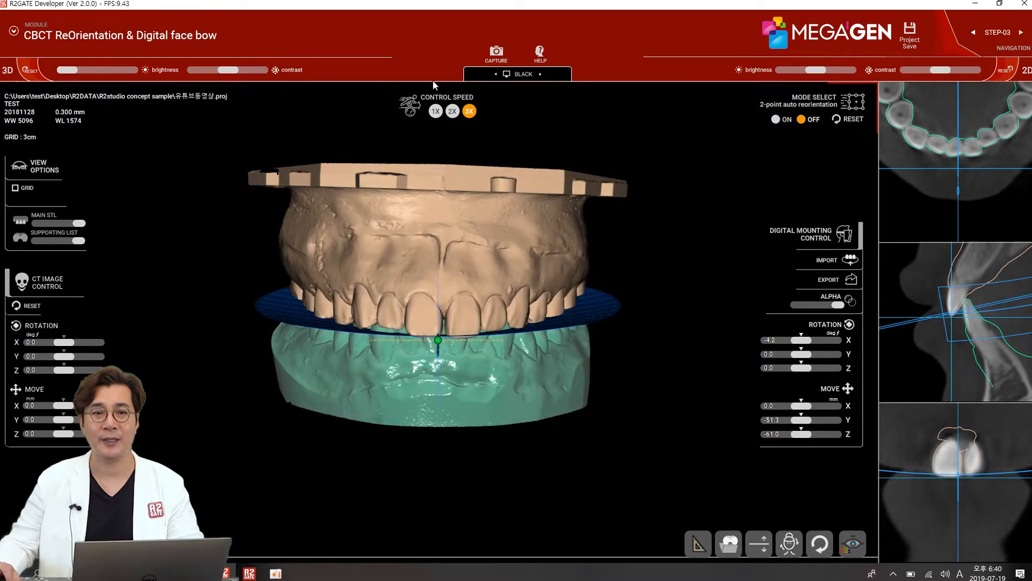
pyautogui.click(541, 74)
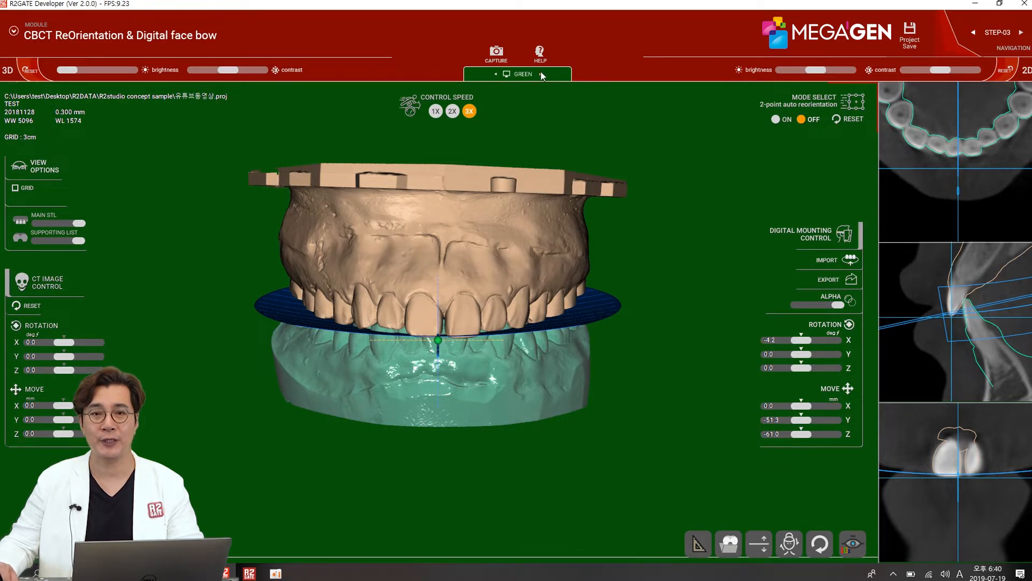
pyautogui.click(541, 75)
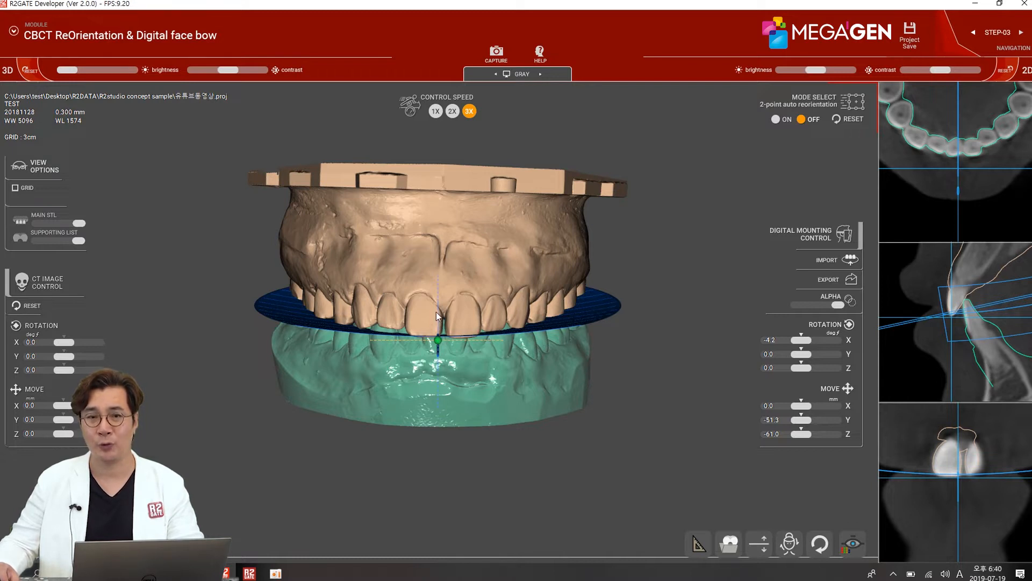
# Check the occlusal plane against the dental models from the side and front, and export it as an STL file
pyautogui.moveTo(189, 484); pyautogui.dragTo(97, 484)
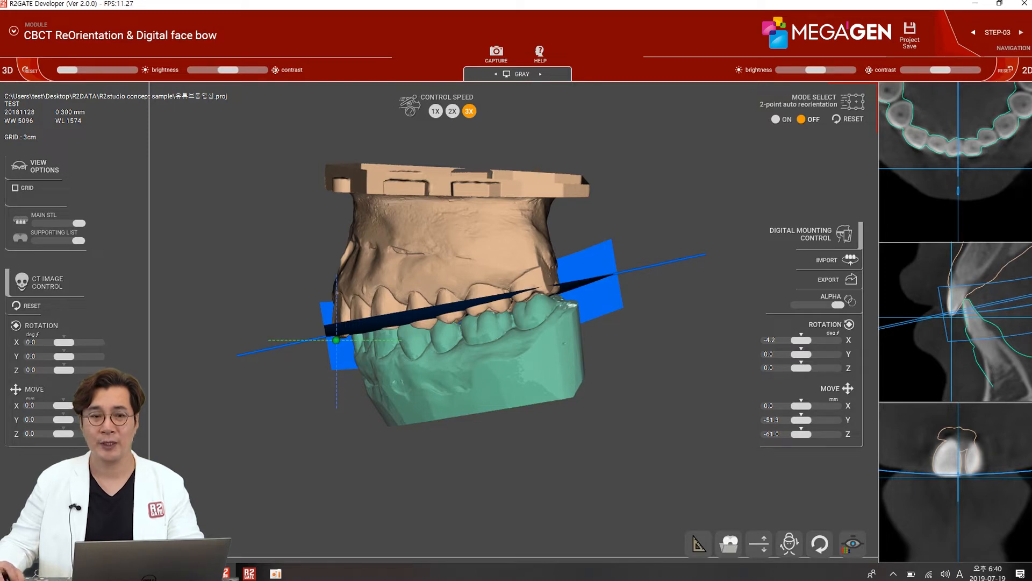
pyautogui.moveTo(377, 371); pyautogui.dragTo(462, 371)
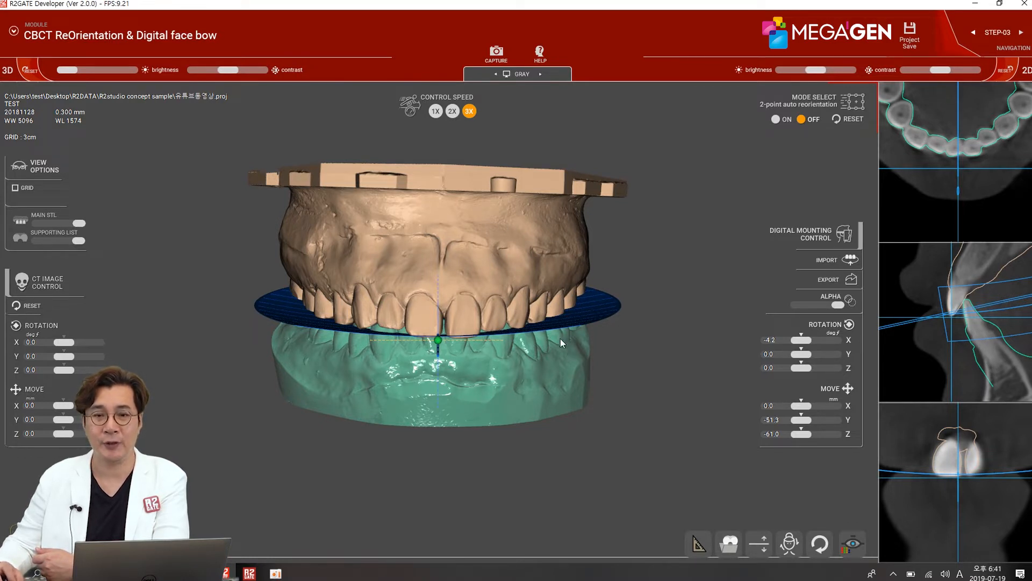
pyautogui.click(831, 282)
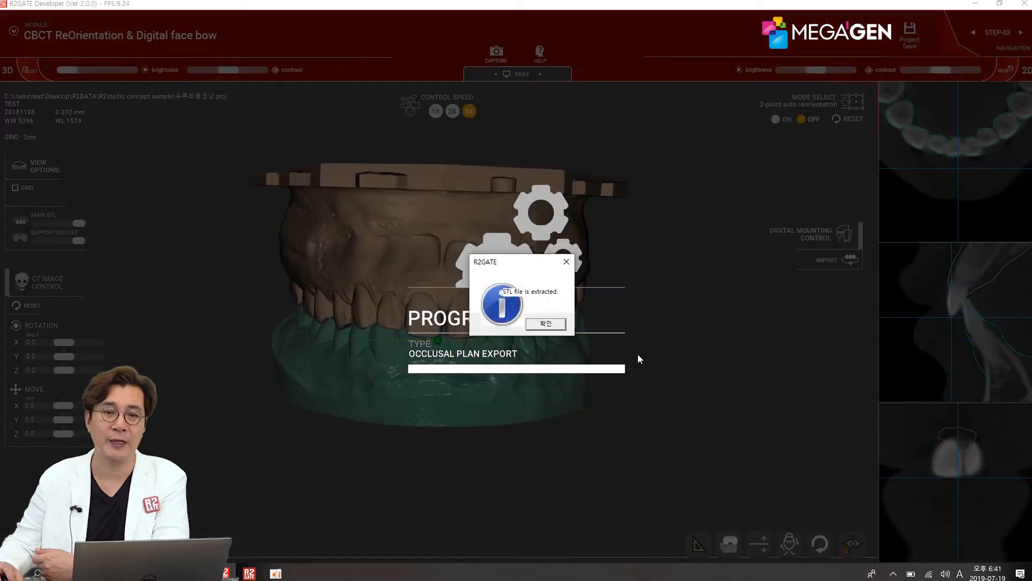
pyautogui.click(549, 324)
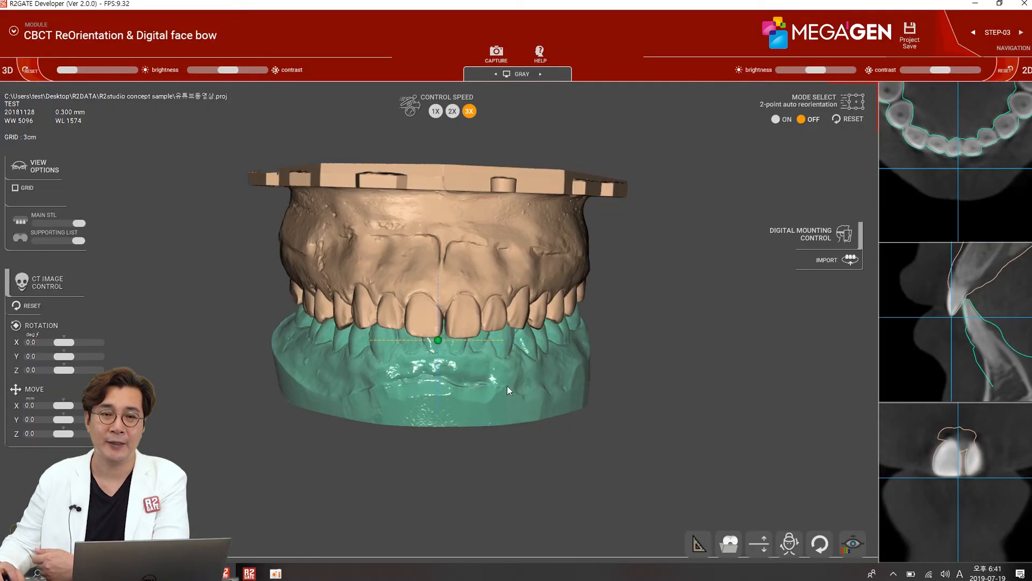
# Switch to the step 10 Face Gide module and hide the viewport grid
pyautogui.click(179, 31)
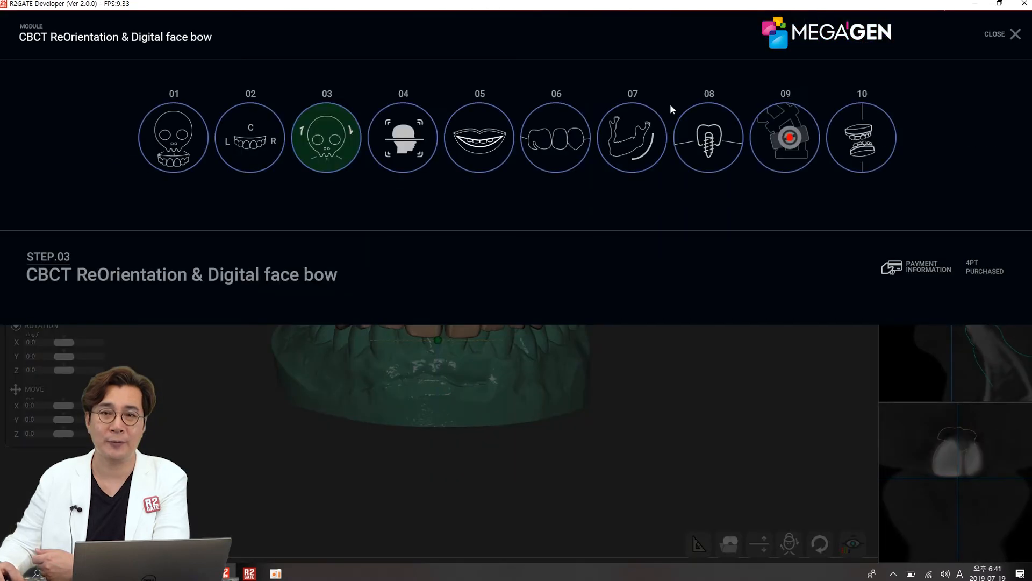
pyautogui.click(866, 139)
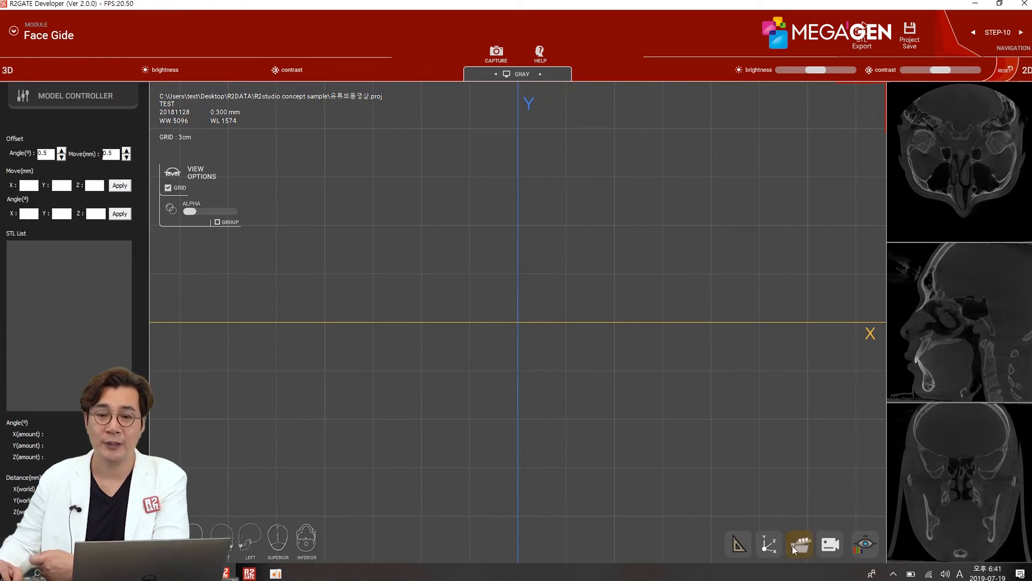
pyautogui.click(167, 188)
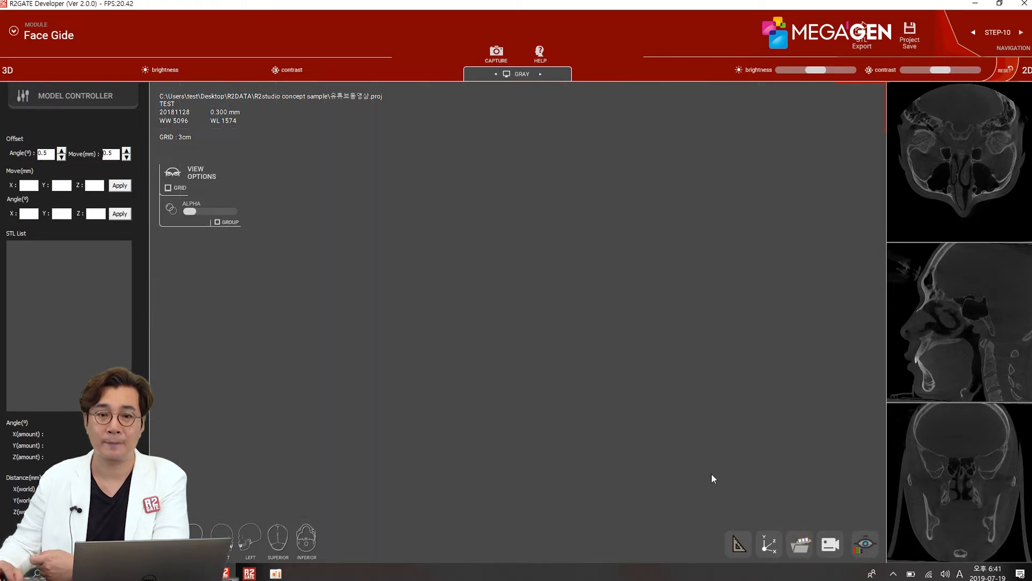
# Load the exported R2 Articulator STL from the project folder
pyautogui.click(805, 546)
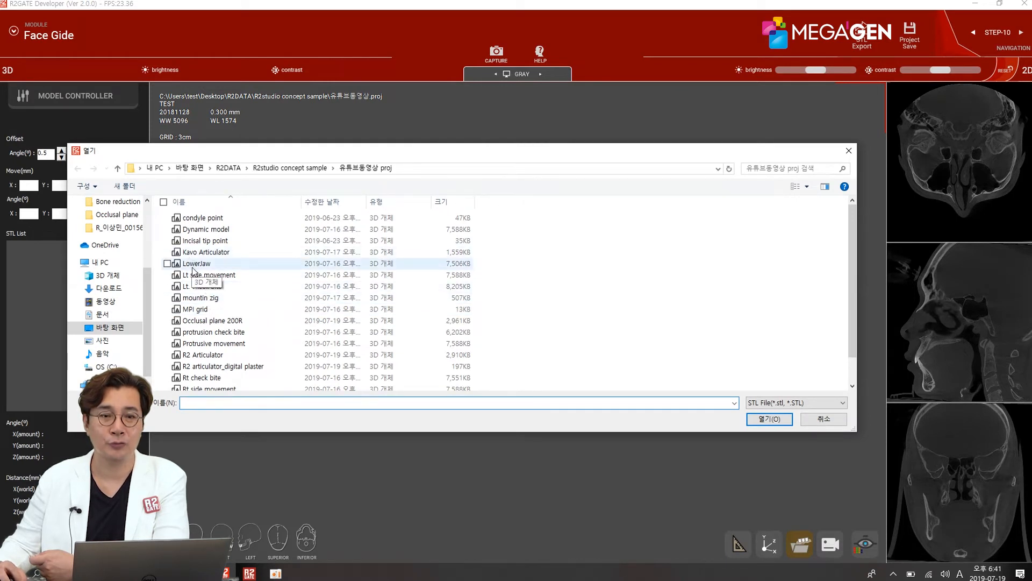
pyautogui.click(207, 356)
pyautogui.click(769, 419)
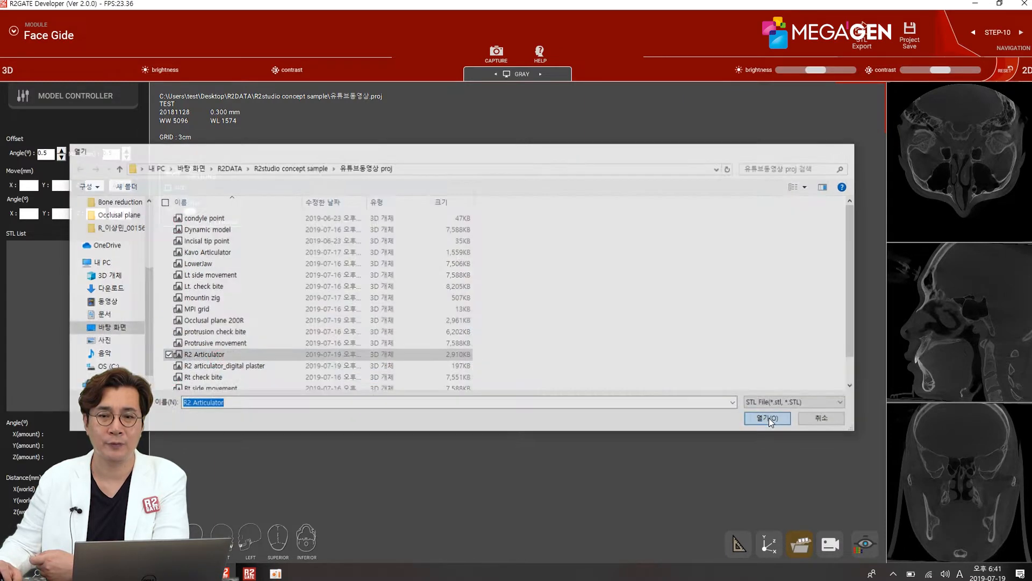
# Add the UpperJaw STL from the project folder to the loaded models
pyautogui.click(801, 544)
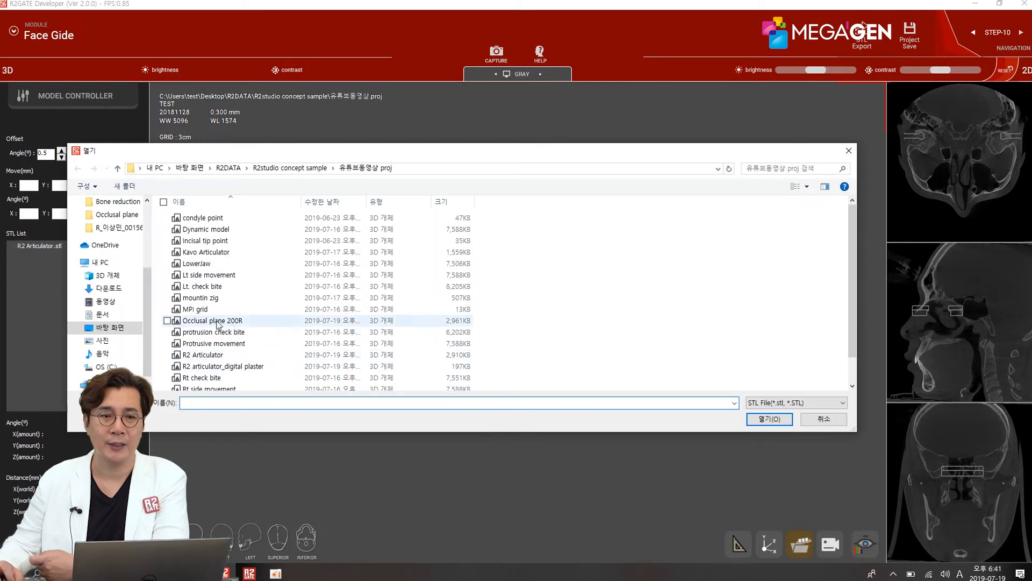
pyautogui.scroll(-1, 203, 289)
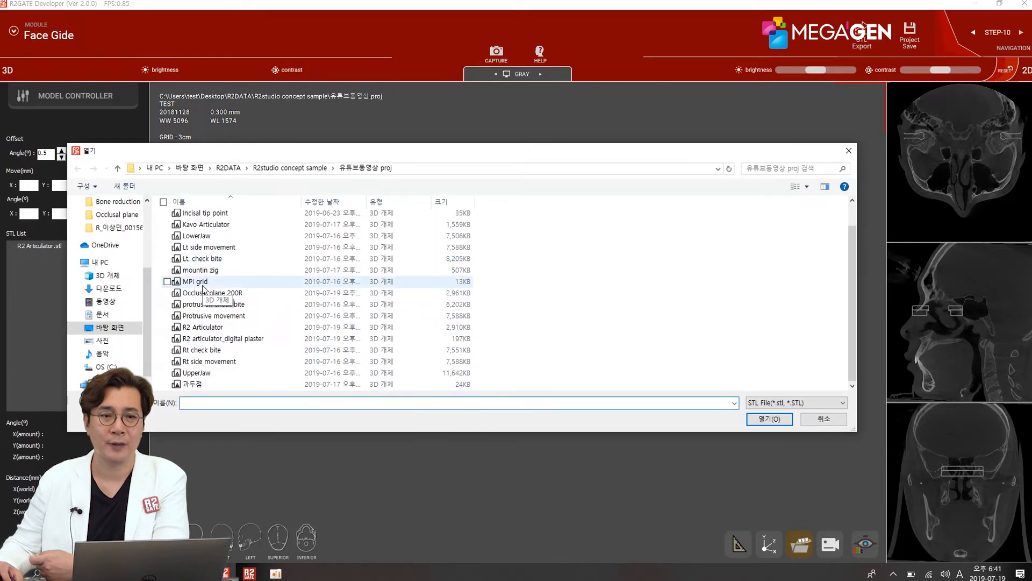
pyautogui.click(207, 374)
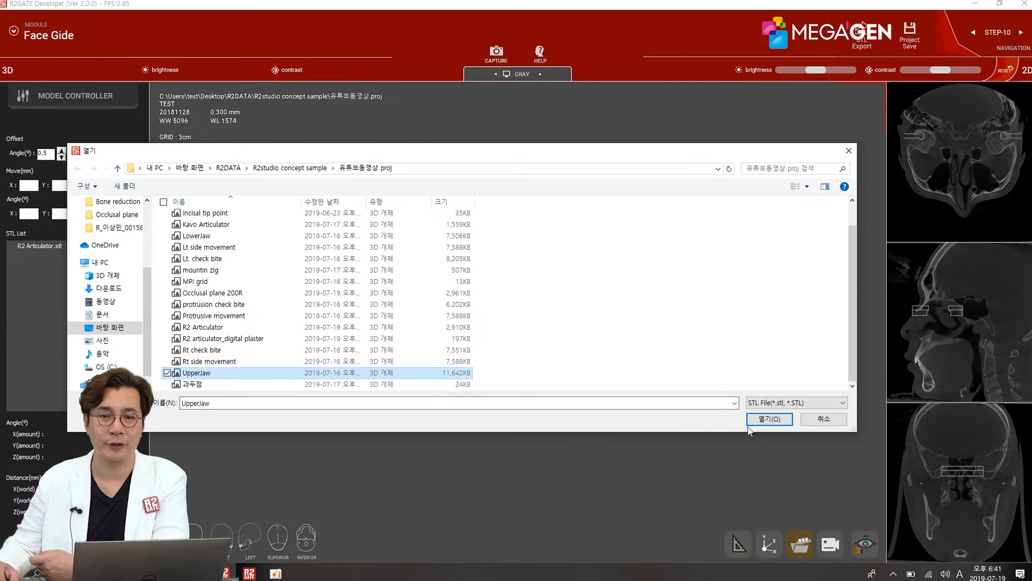
pyautogui.click(769, 419)
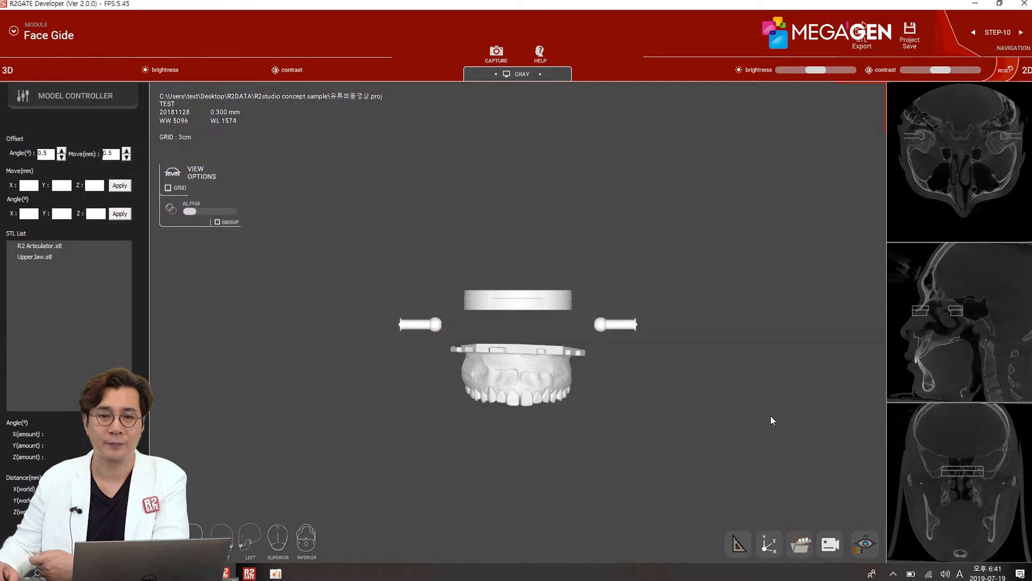
# Add the Occlusal plane 200R STL from the project folder to the loaded articulator and upper jaw models
pyautogui.click(805, 550)
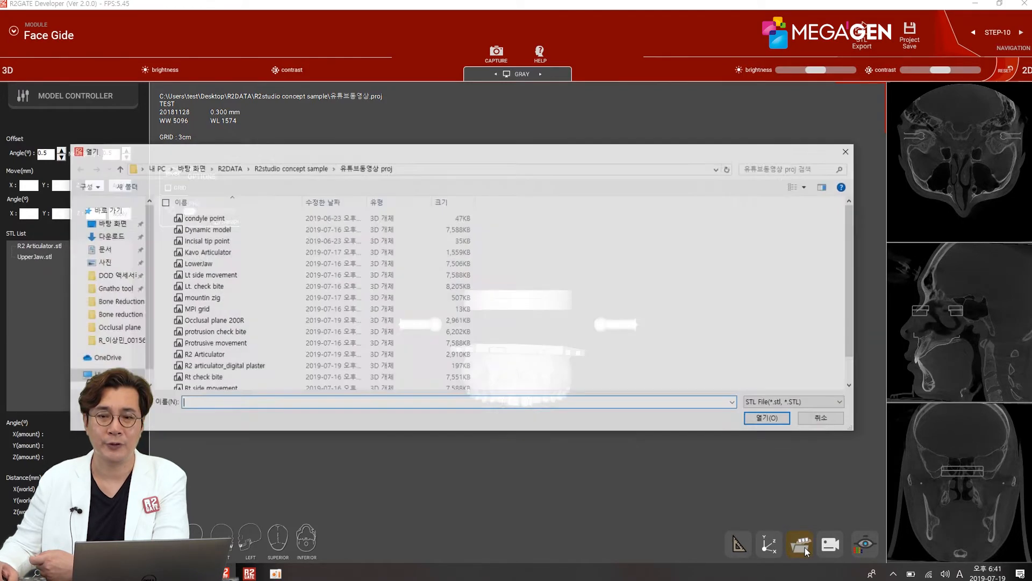
pyautogui.scroll(-1, 207, 306)
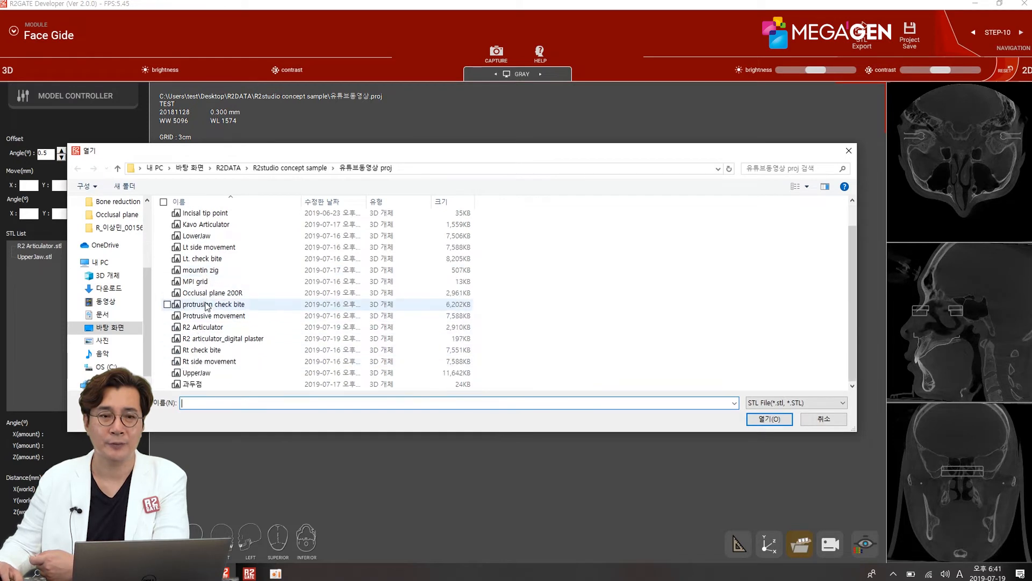
pyautogui.scroll(1, 207, 307)
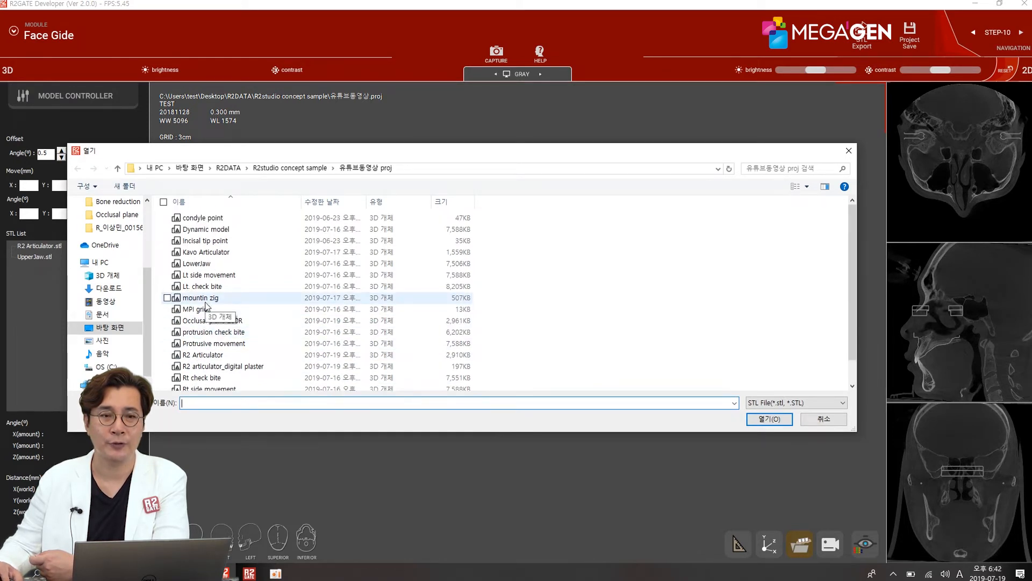
pyautogui.scroll(-1, 207, 306)
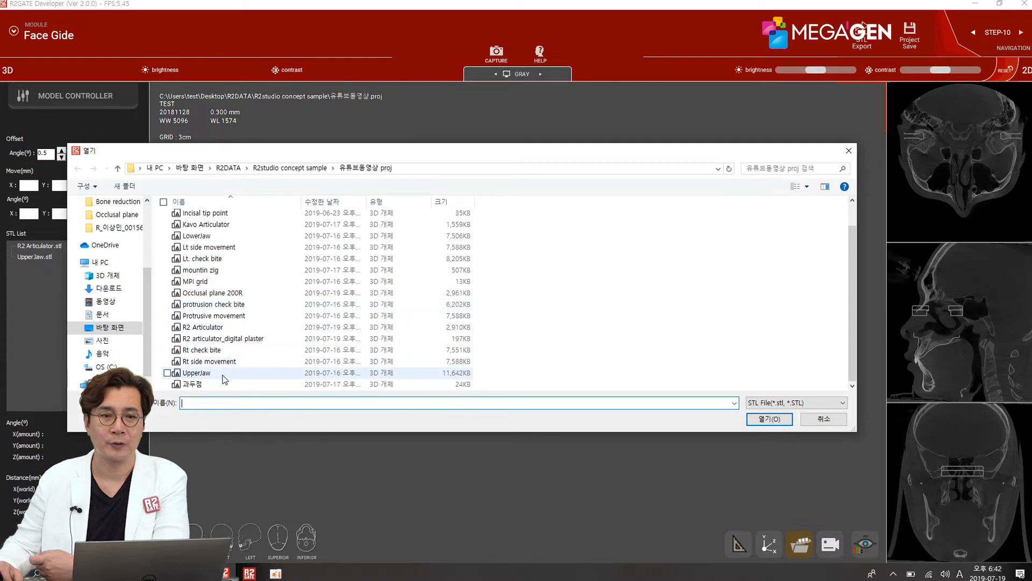
pyautogui.click(229, 297)
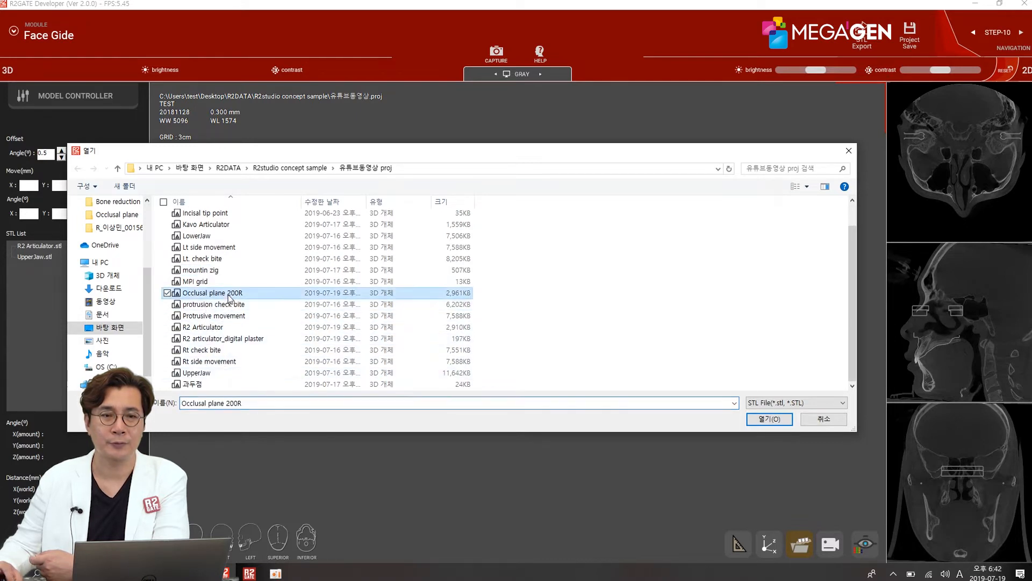
pyautogui.click(769, 419)
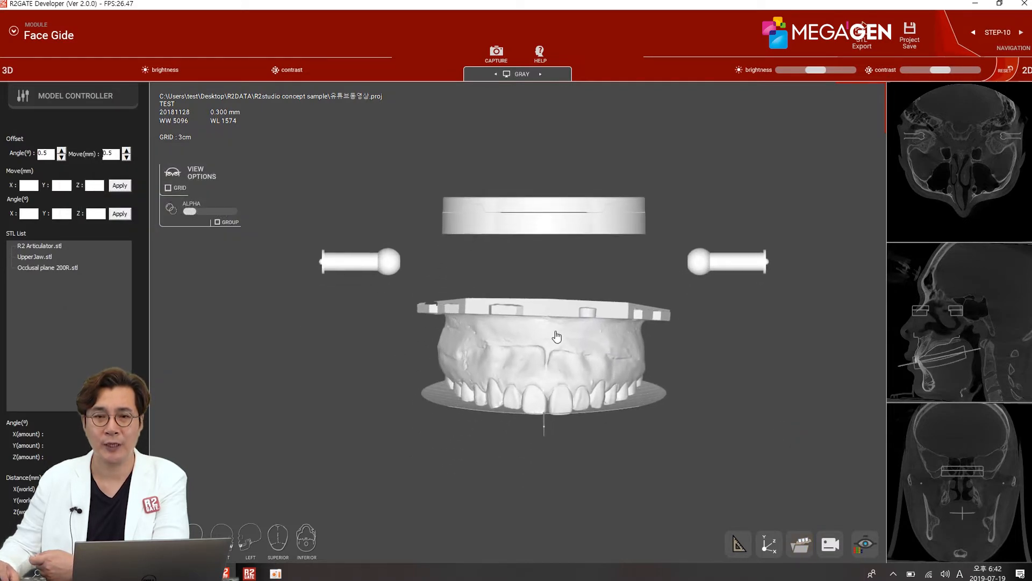
# Examine the assembled articulator, upper jaw and occlusal plane from above, below and the side, including a close look at the incisors
pyautogui.moveTo(654, 319); pyautogui.dragTo(458, 303)
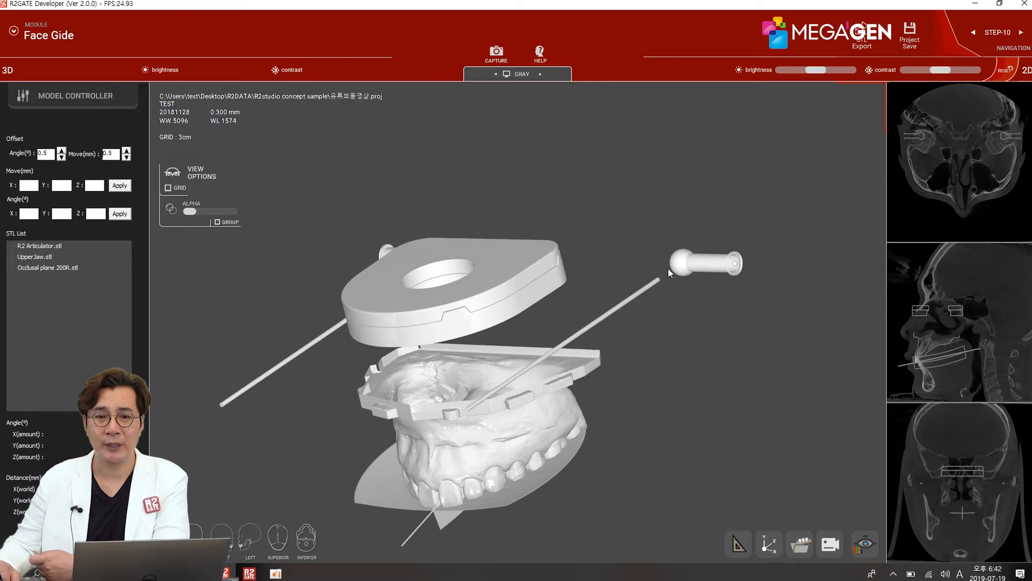
pyautogui.moveTo(502, 454); pyautogui.dragTo(501, 419)
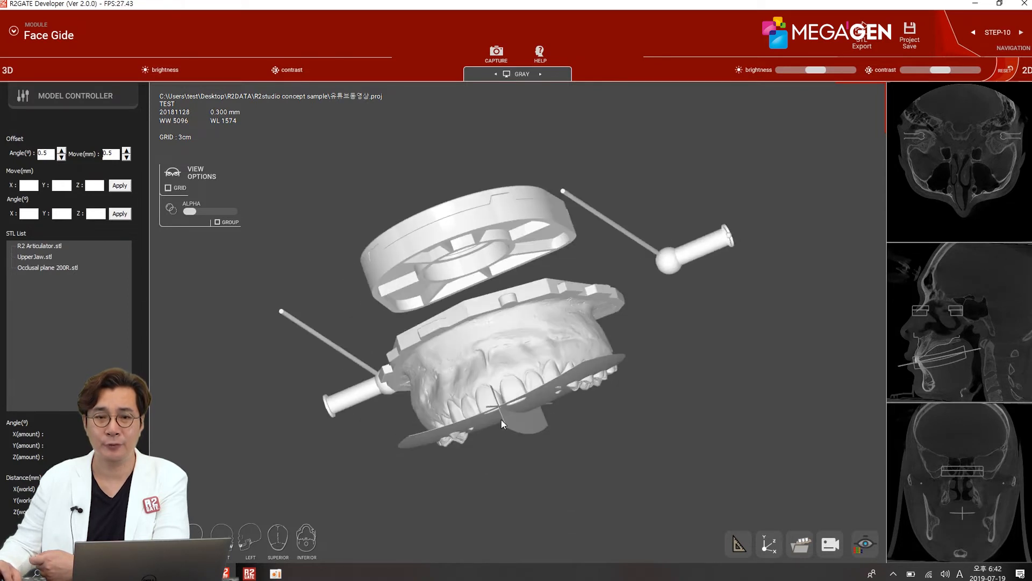
pyautogui.moveTo(649, 359); pyautogui.dragTo(523, 409)
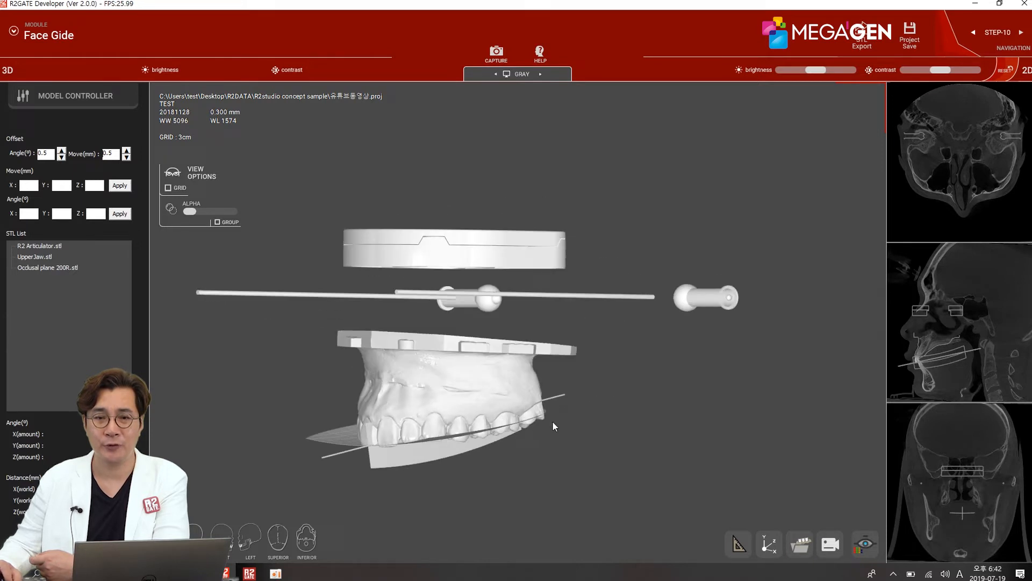
pyautogui.moveTo(355, 425); pyautogui.dragTo(575, 359)
pyautogui.scroll(4, 482, 415)
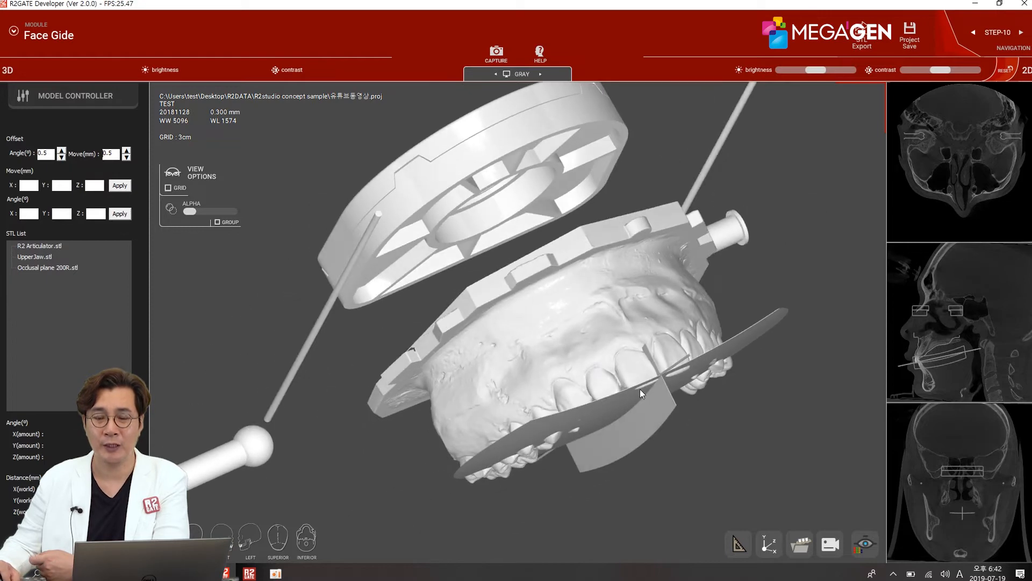
pyautogui.moveTo(687, 418); pyautogui.dragTo(599, 466)
pyautogui.scroll(-3, 518, 362)
pyautogui.moveTo(485, 301); pyautogui.dragTo(528, 295)
pyautogui.moveTo(498, 424); pyautogui.dragTo(482, 427)
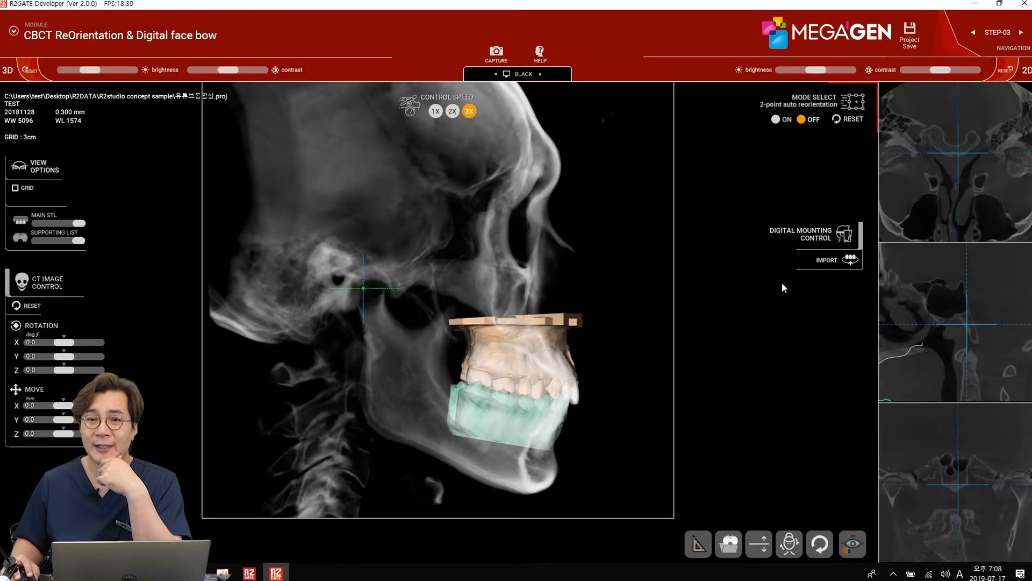
# Import the R2 Articulator model into the digital mounting control and export it as an STL file
pyautogui.click(826, 260)
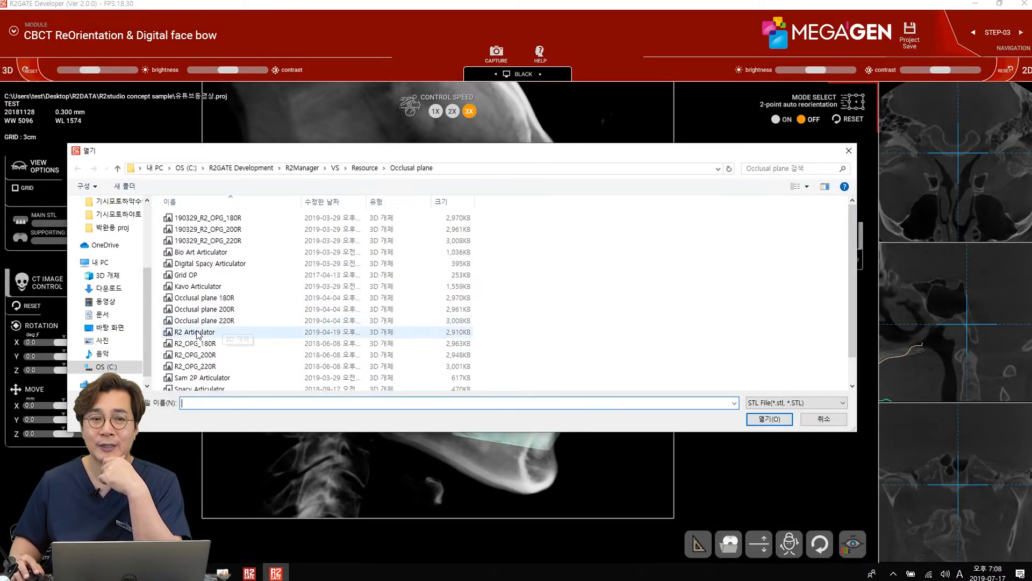
pyautogui.click(220, 332)
pyautogui.click(760, 417)
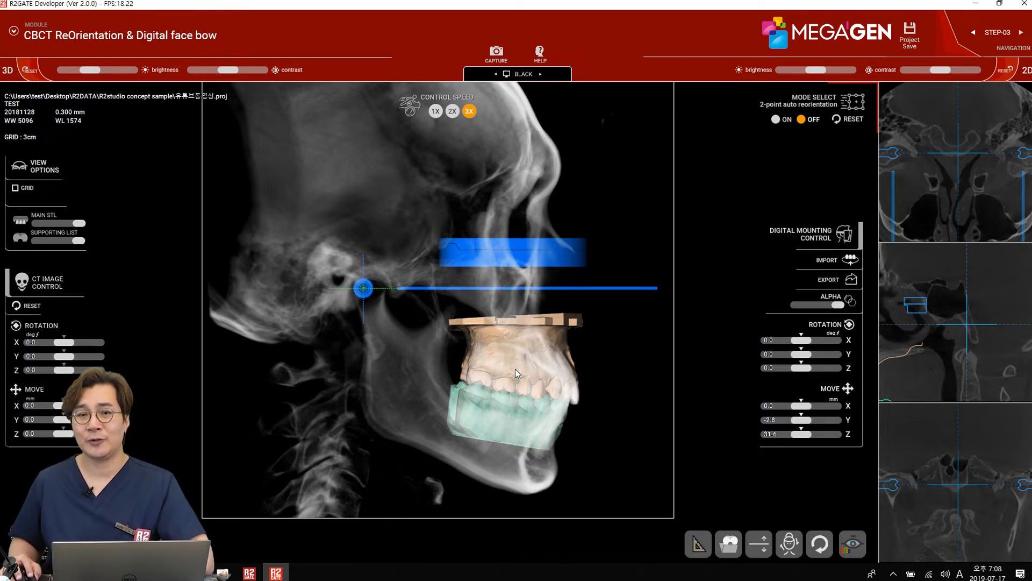
pyautogui.click(833, 280)
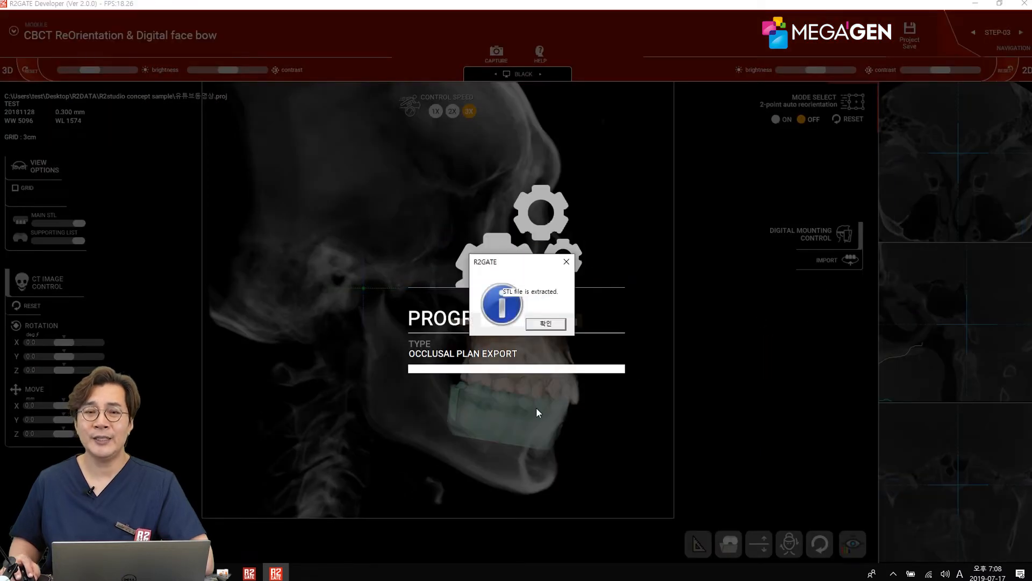
pyautogui.click(545, 323)
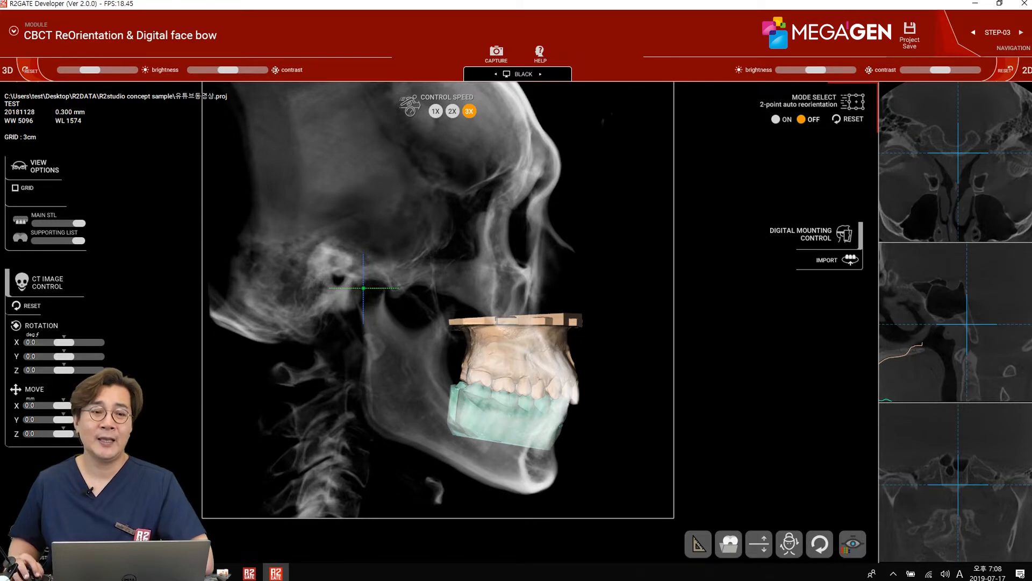
# Switch to the step 09 Quick Guide module and set its mode to R2GATE-digital mounting
pyautogui.press('Left')
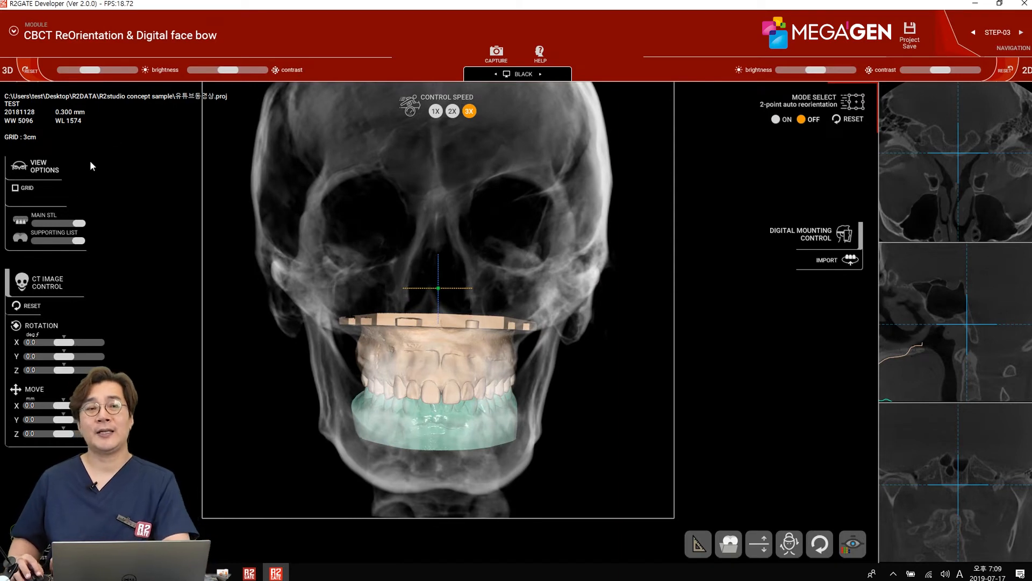
pyautogui.click(146, 38)
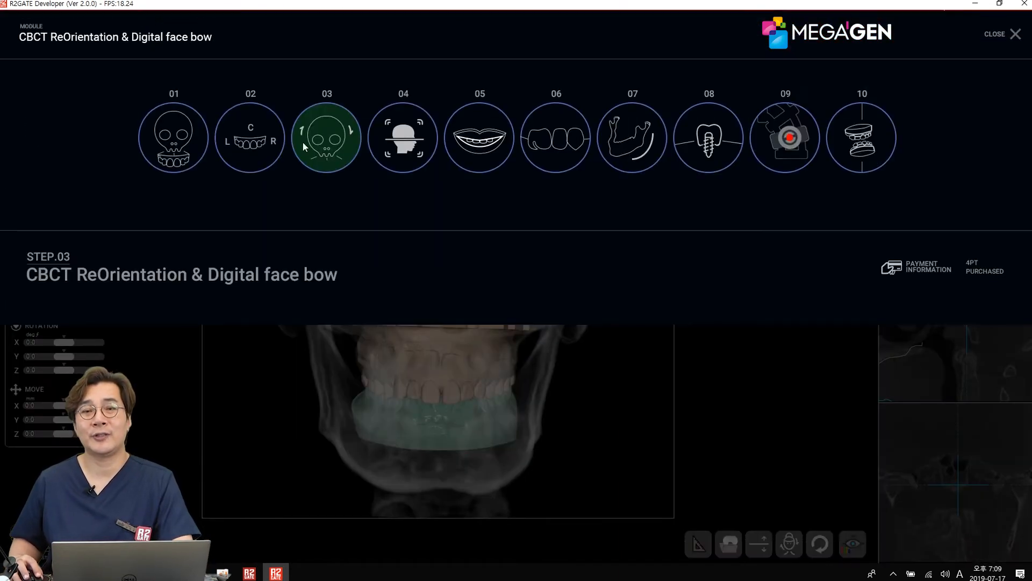
pyautogui.click(789, 138)
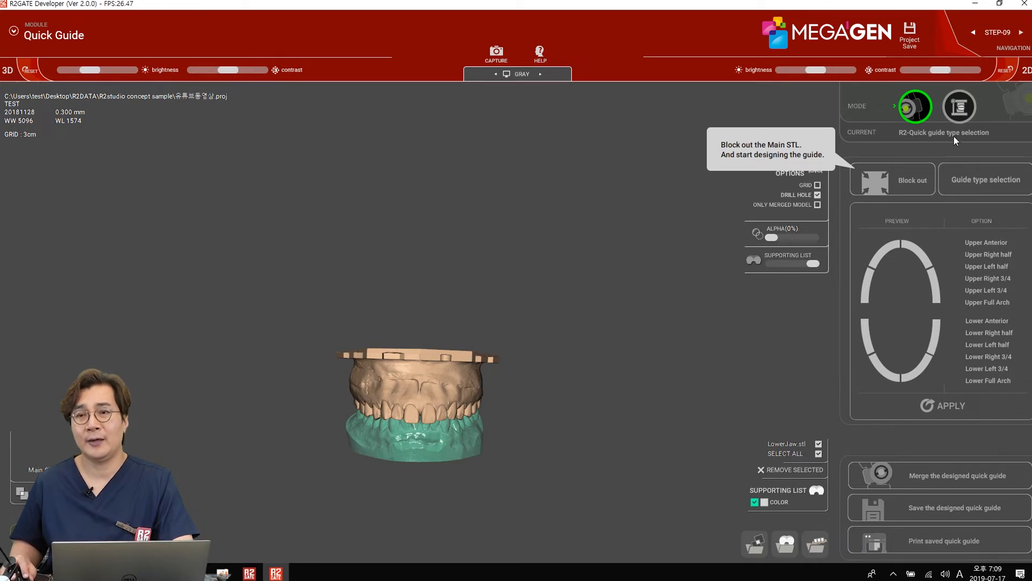
pyautogui.click(960, 106)
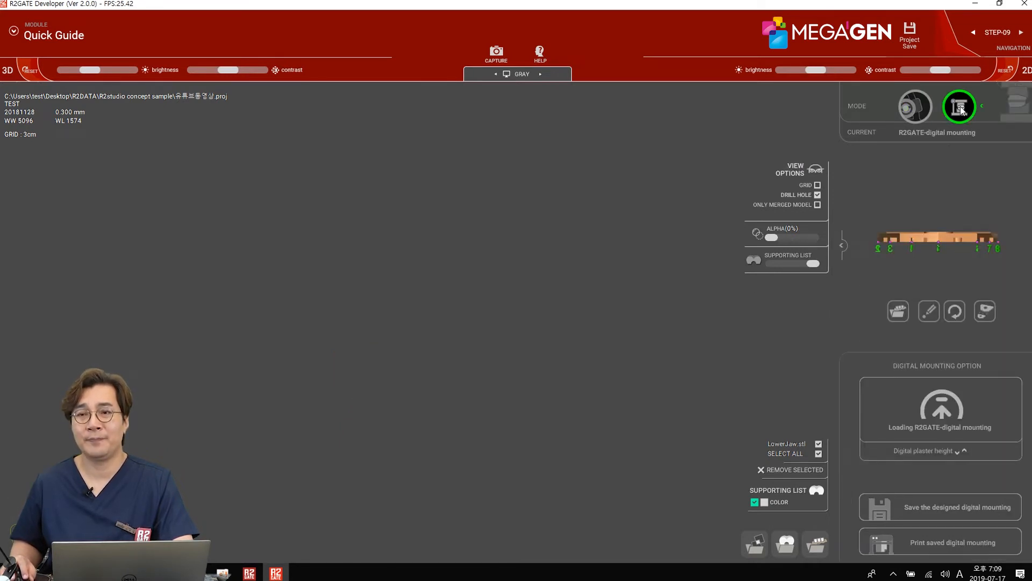
pyautogui.click(920, 112)
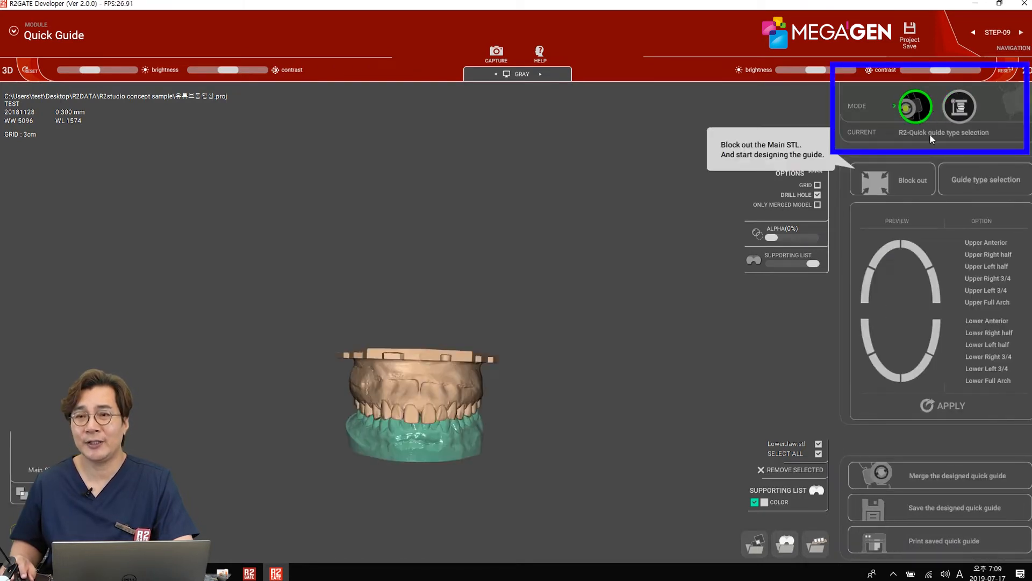
pyautogui.click(965, 114)
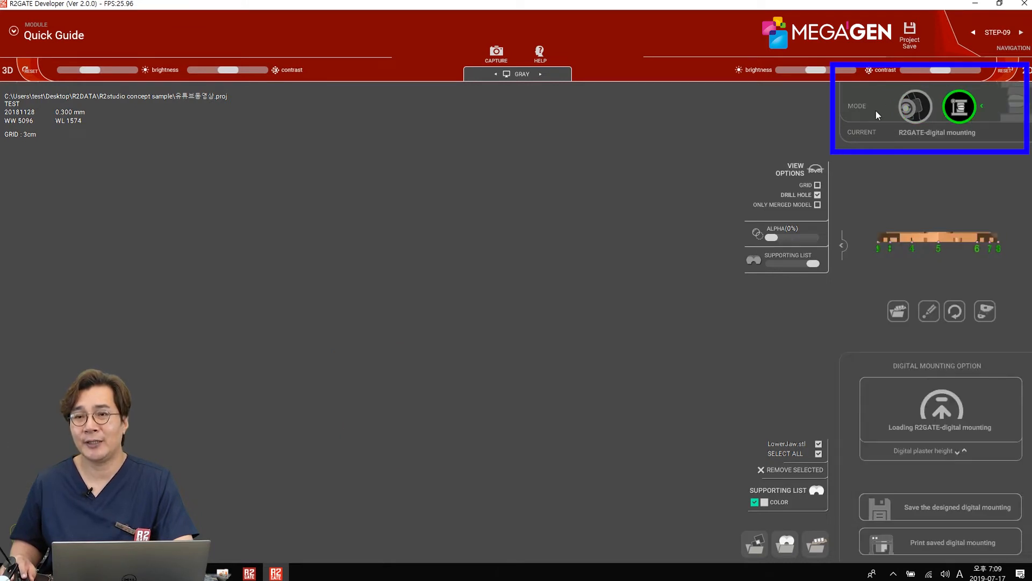
# Load the UpperJaw STL from the project folder for digital mounting
pyautogui.moveTo(926, 228); pyautogui.dragTo(964, 230)
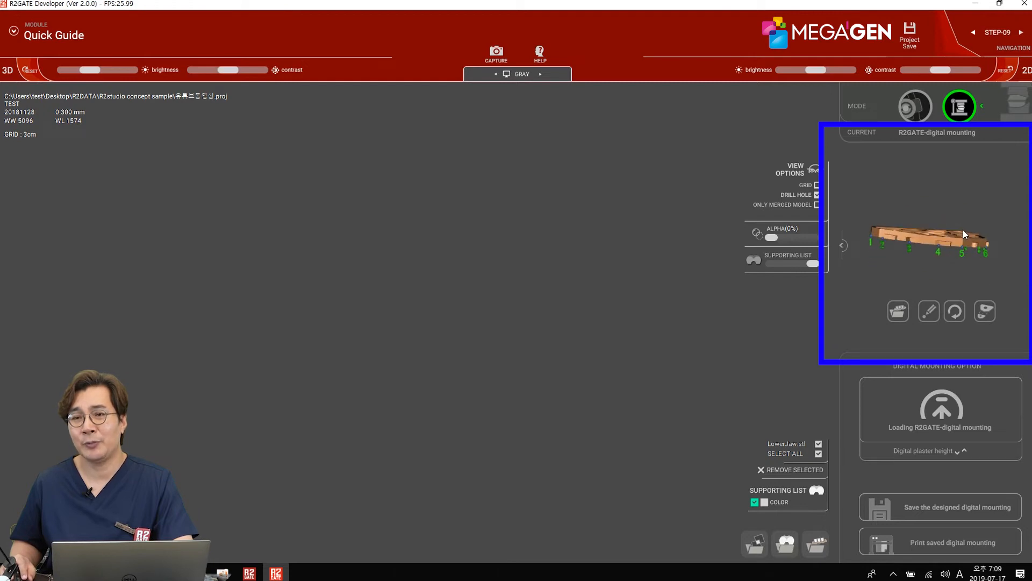
pyautogui.click(900, 314)
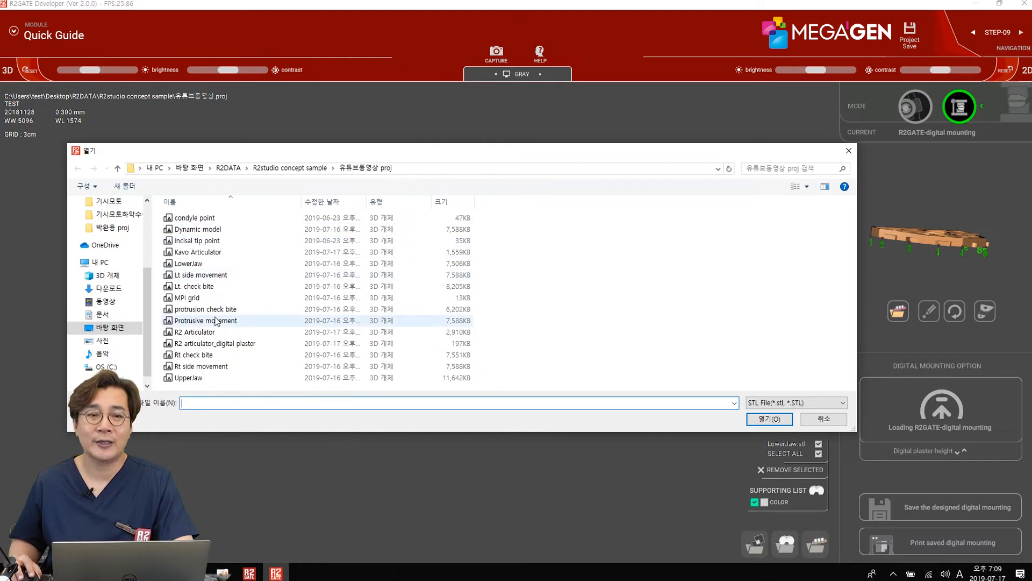
pyautogui.click(197, 379)
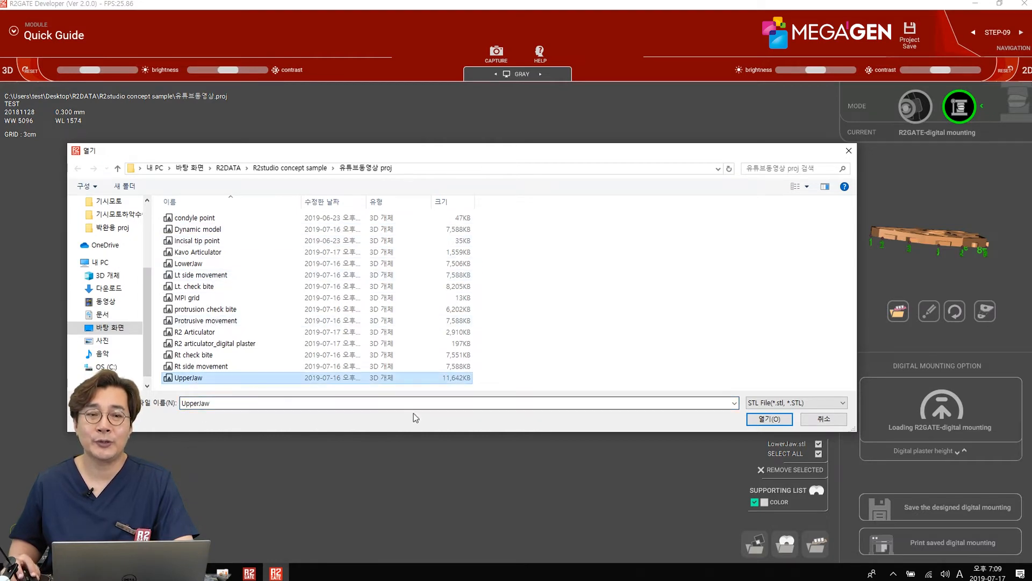
pyautogui.click(754, 422)
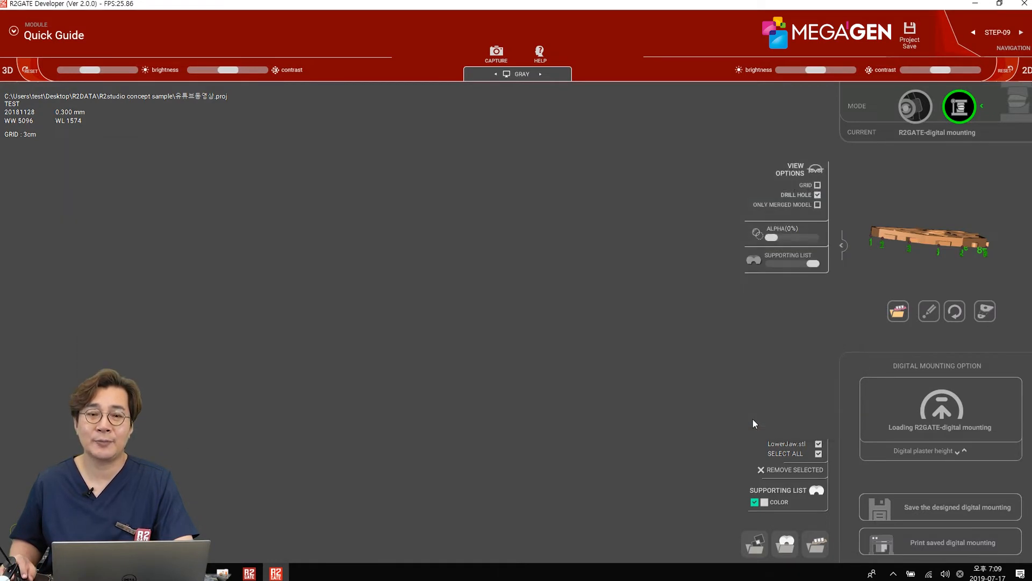
# Place the first three matching points along the lower edge of the upper jaw's mounting plate, following the numbered reference model
pyautogui.moveTo(405, 339); pyautogui.dragTo(455, 393)
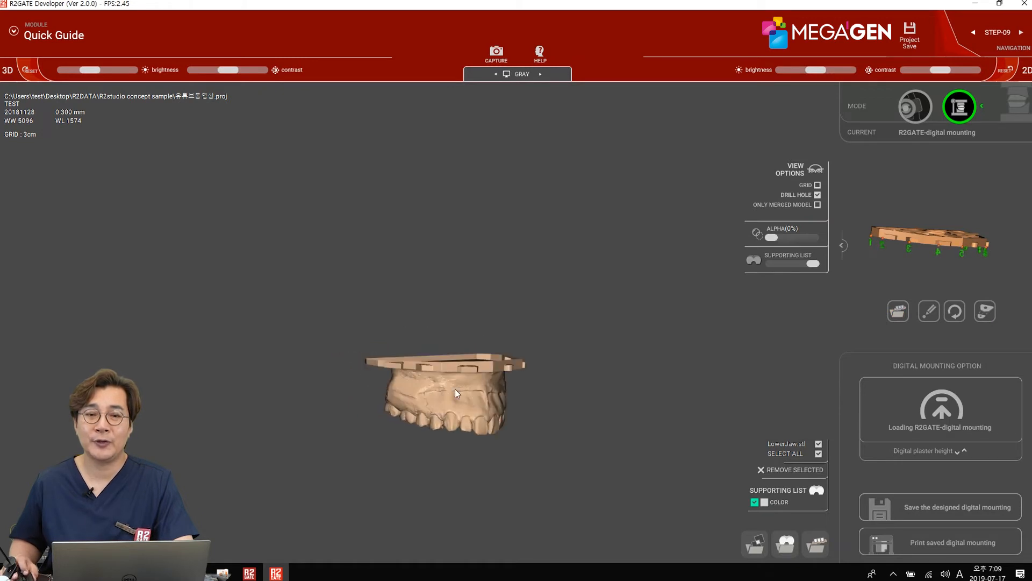
pyautogui.scroll(5, 455, 389)
pyautogui.moveTo(413, 313); pyautogui.dragTo(507, 308)
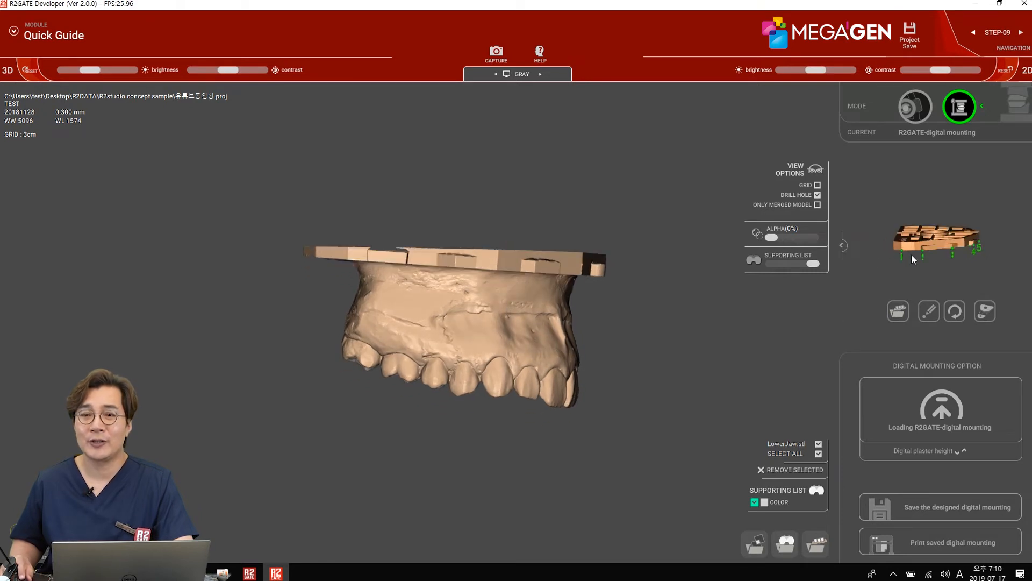
pyautogui.moveTo(281, 292); pyautogui.dragTo(424, 282)
pyautogui.click(930, 314)
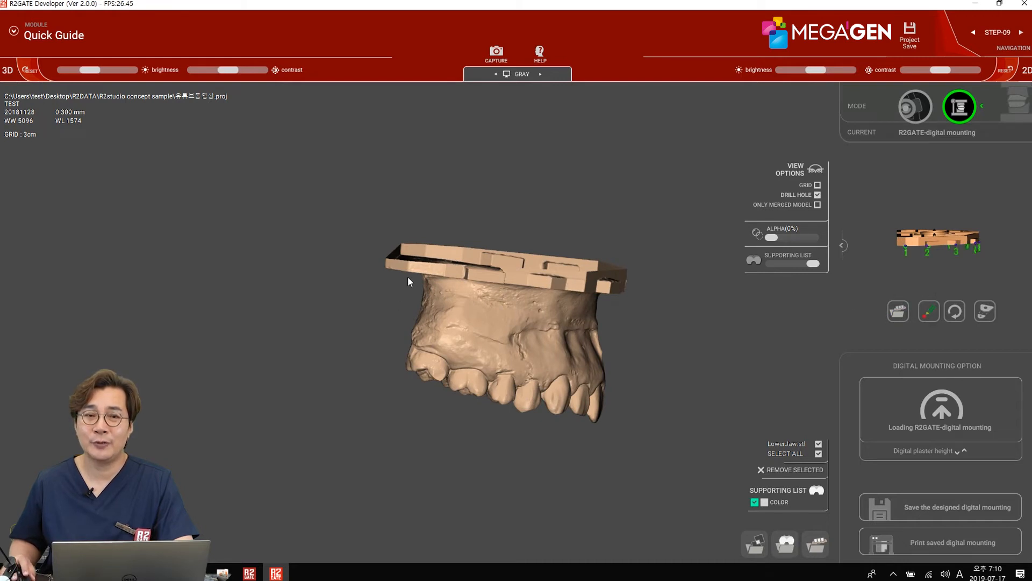
pyautogui.moveTo(408, 271); pyautogui.dragTo(404, 299)
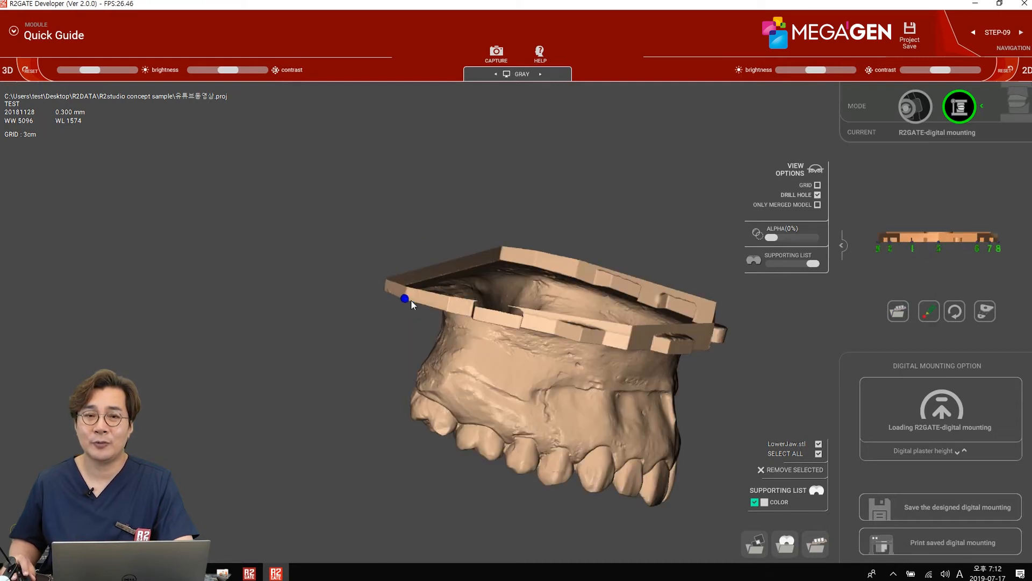
pyautogui.click(474, 318)
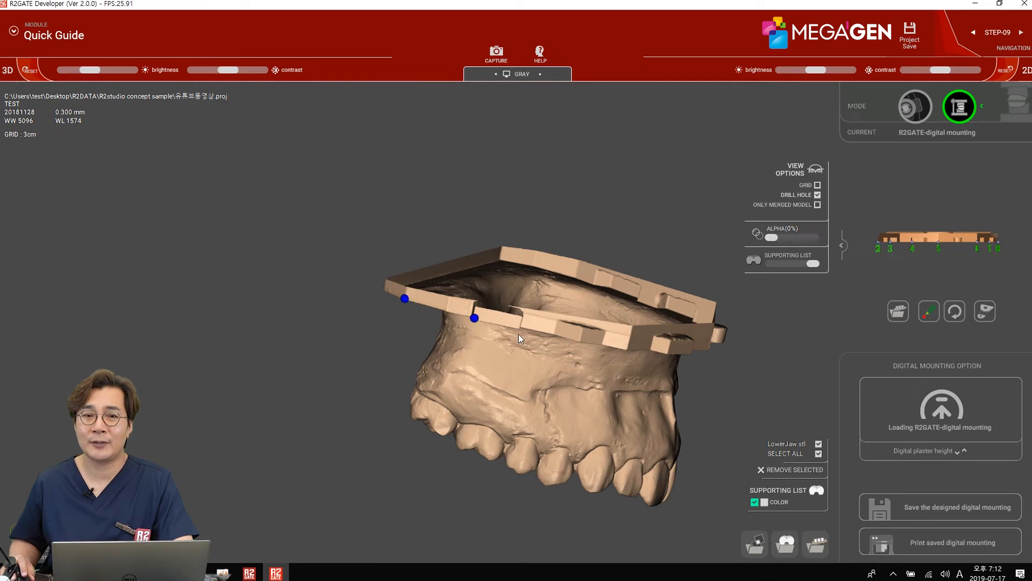
pyautogui.click(579, 340)
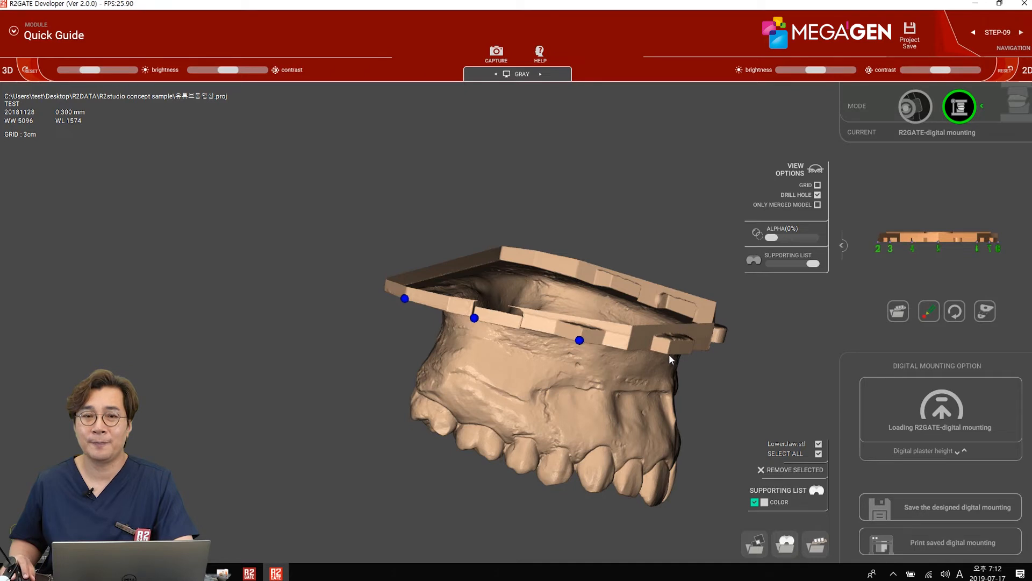
# Place the remaining five matching points along the lower edge of the mounting plate's front and other side, following the numbered reference model
pyautogui.moveTo(675, 373); pyautogui.dragTo(434, 363)
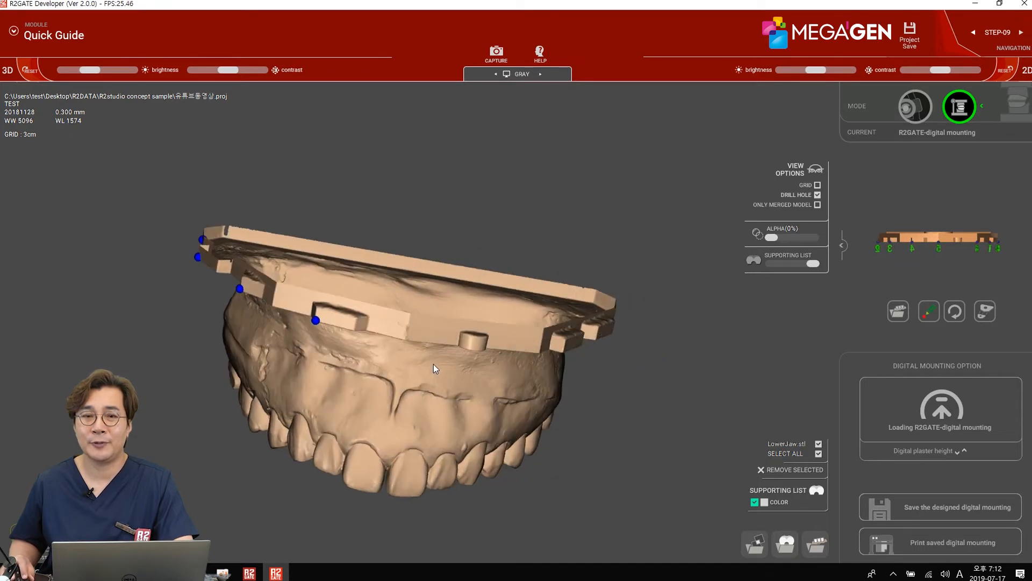
pyautogui.moveTo(469, 357); pyautogui.dragTo(390, 314)
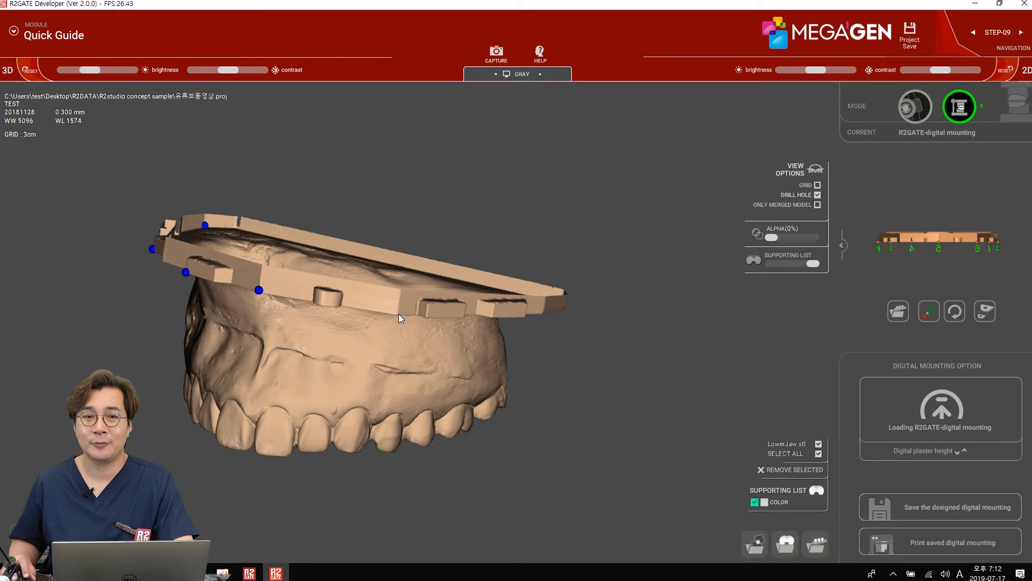
pyautogui.moveTo(430, 334); pyautogui.dragTo(322, 328)
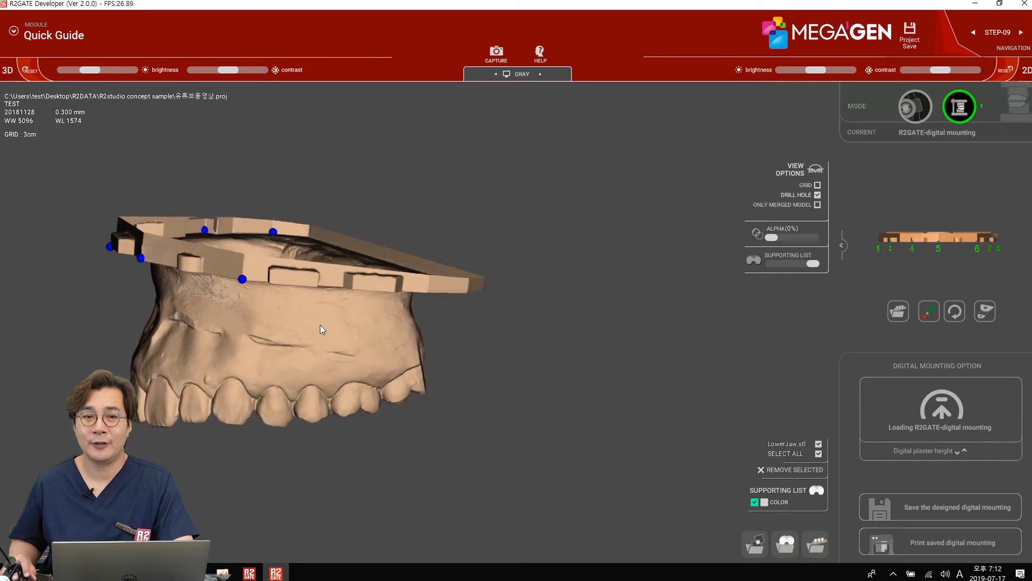
pyautogui.click(316, 285)
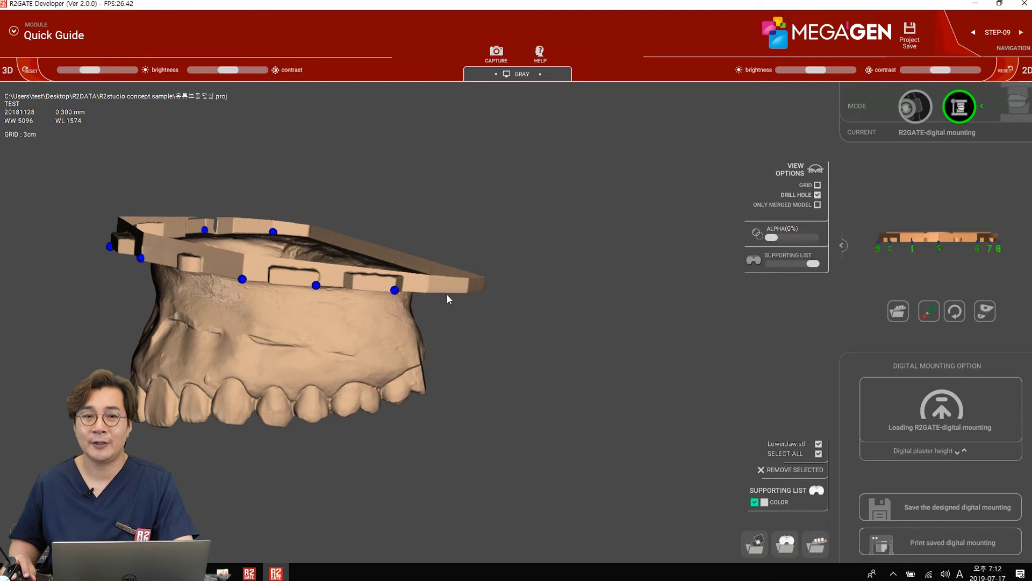
pyautogui.click(467, 291)
# Run the model base matching and check the reference plate's fit on the upper jaw from above and from the front
pyautogui.click(983, 313)
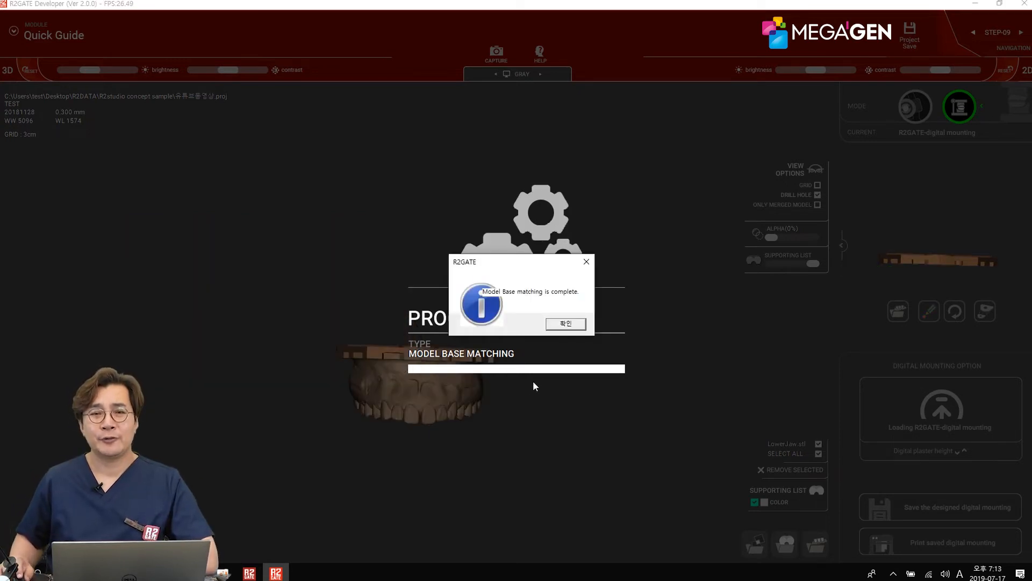
pyautogui.click(564, 324)
pyautogui.moveTo(417, 388)
pyautogui.mouseDown()
pyautogui.moveTo(421, 403)
pyautogui.moveTo(436, 273)
pyautogui.moveTo(356, 318)
pyautogui.moveTo(286, 444)
pyautogui.moveTo(327, 496)
pyautogui.moveTo(399, 506)
pyautogui.moveTo(414, 499)
pyautogui.moveTo(435, 386)
pyautogui.mouseUp()
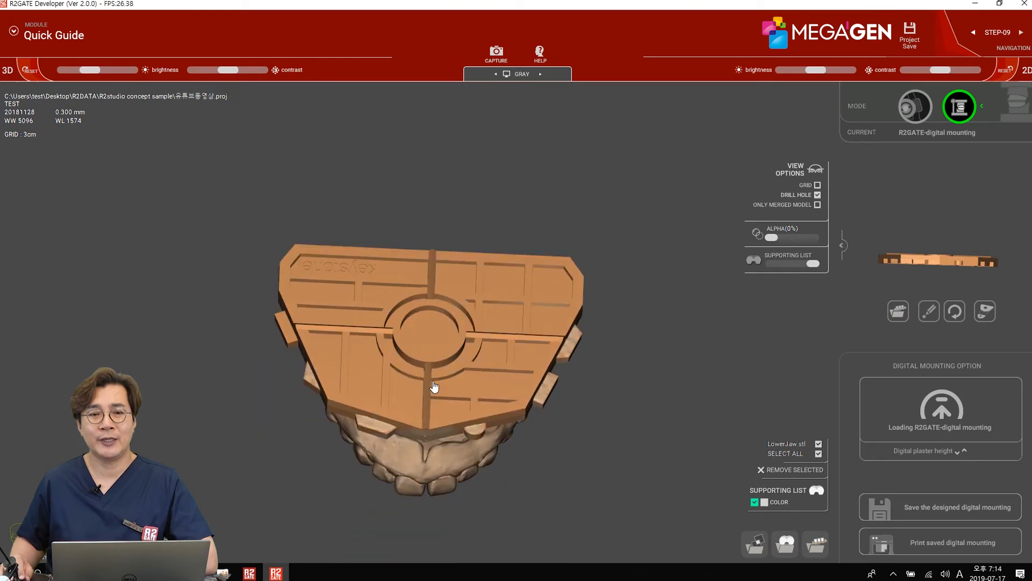
pyautogui.moveTo(394, 476); pyautogui.dragTo(417, 370)
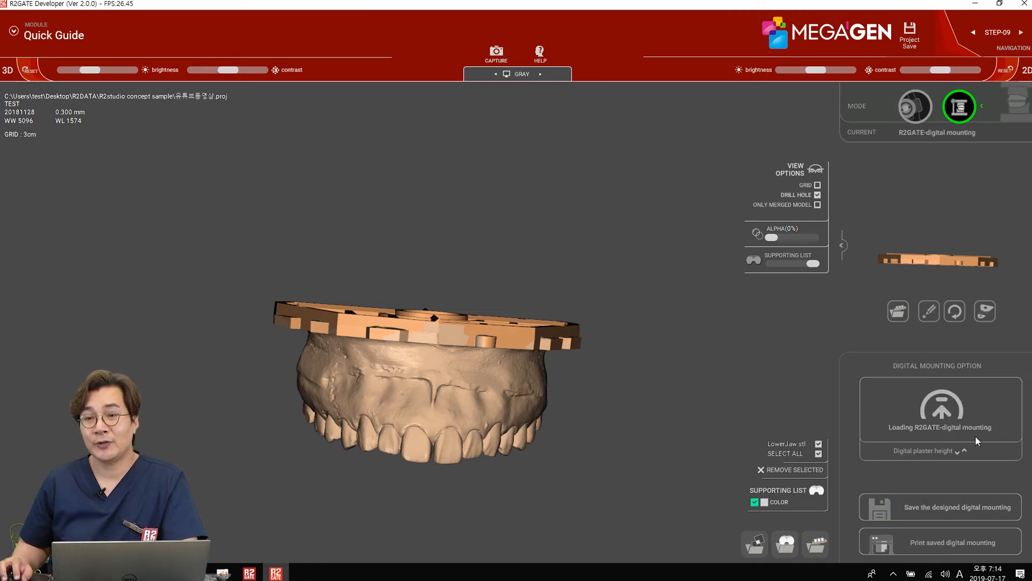
# Load the R2GATE digital mounting onto the matched upper jaw and inspect the plaster lattice between the plate and the articulator
pyautogui.click(951, 425)
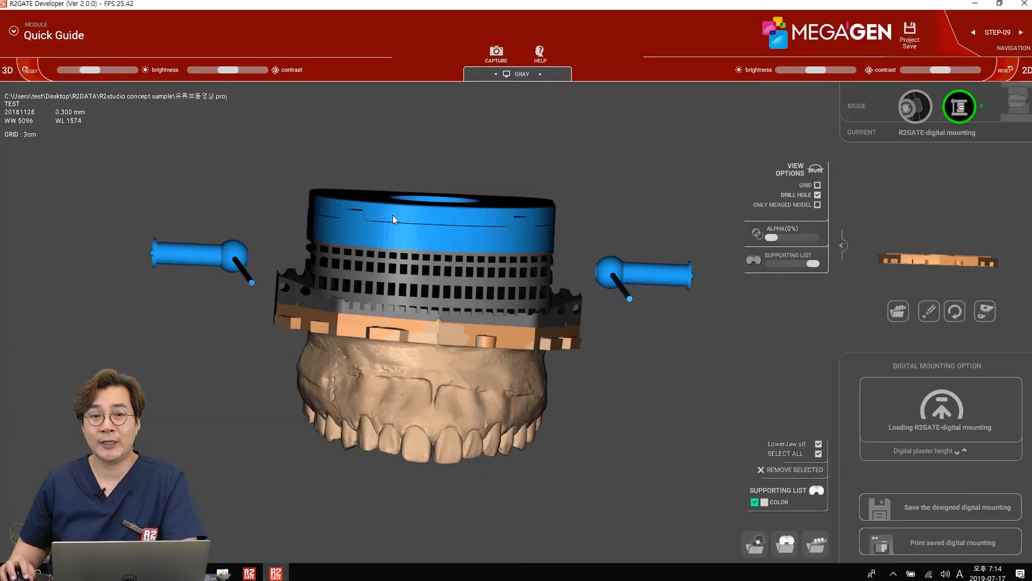
pyautogui.moveTo(211, 359); pyautogui.dragTo(373, 357)
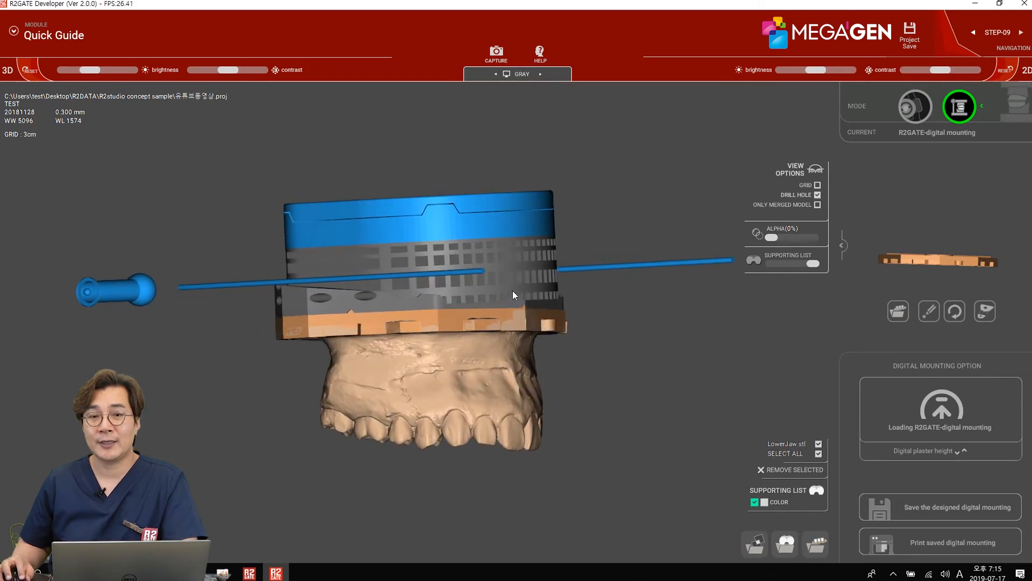
pyautogui.moveTo(555, 280)
pyautogui.mouseDown()
pyautogui.moveTo(315, 299)
pyautogui.moveTo(550, 290)
pyautogui.mouseUp()
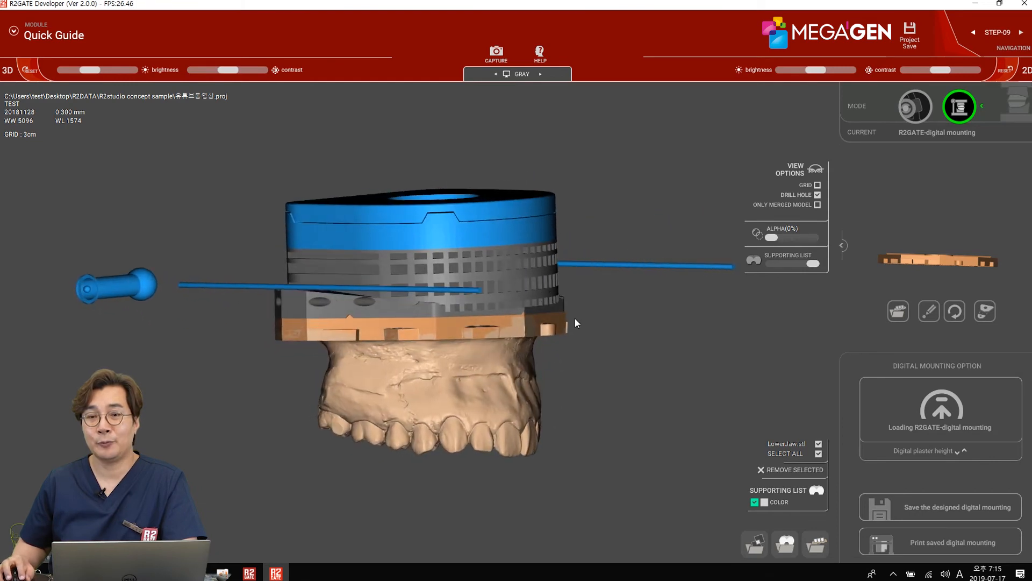
pyautogui.click(941, 412)
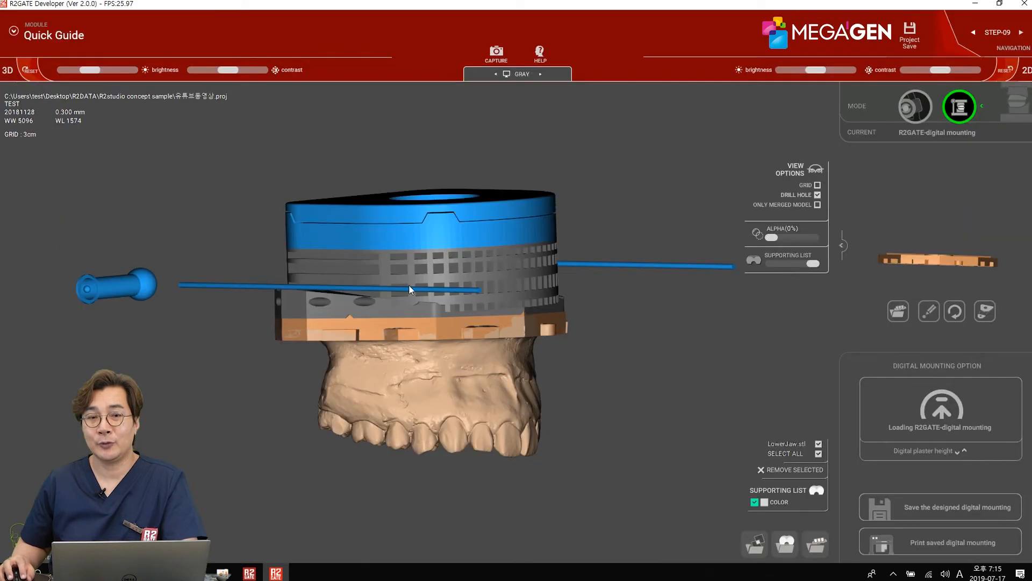
pyautogui.scroll(10, 430, 316)
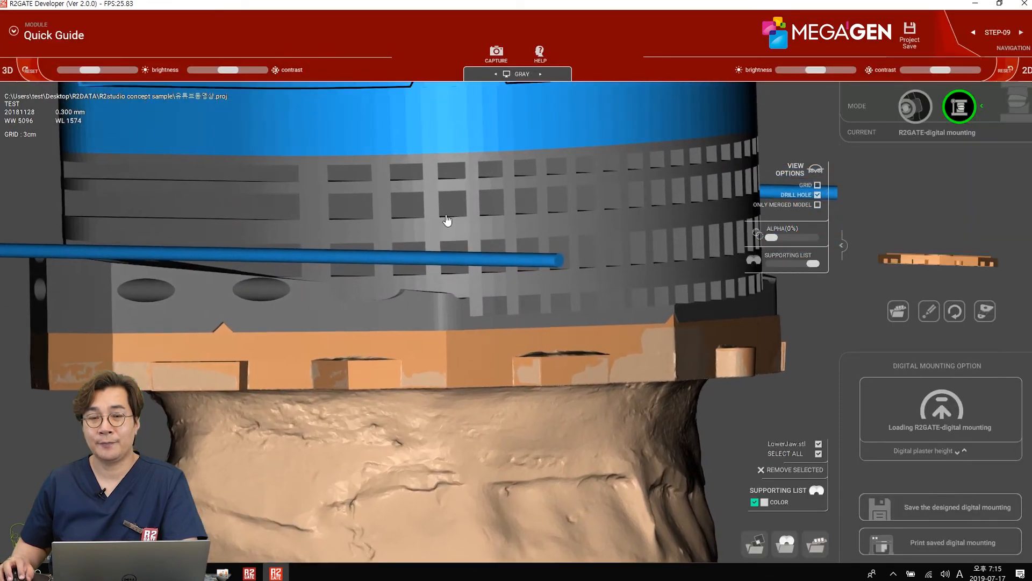
pyautogui.moveTo(445, 216); pyautogui.dragTo(424, 237, button='middle')
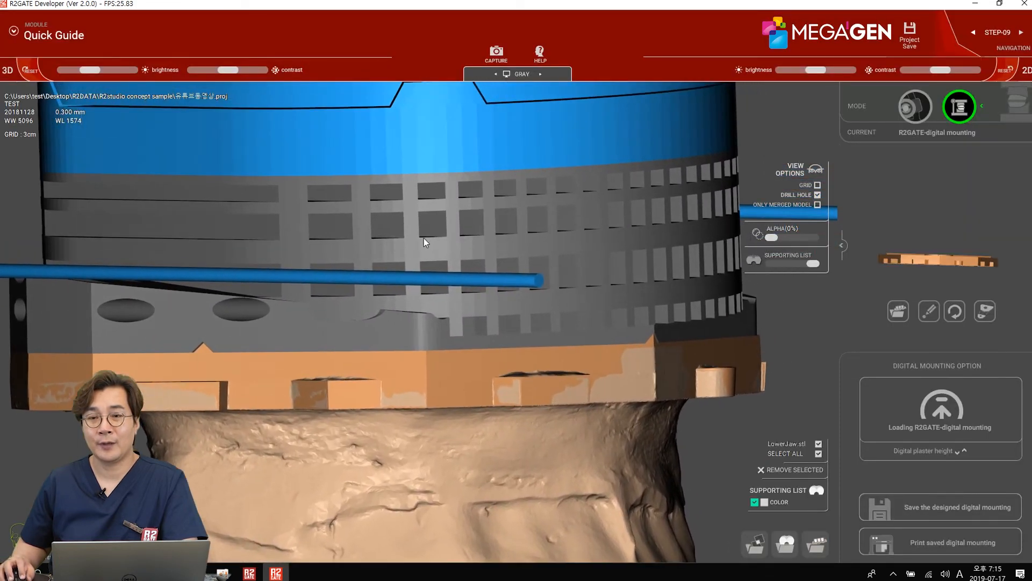
pyautogui.click(931, 419)
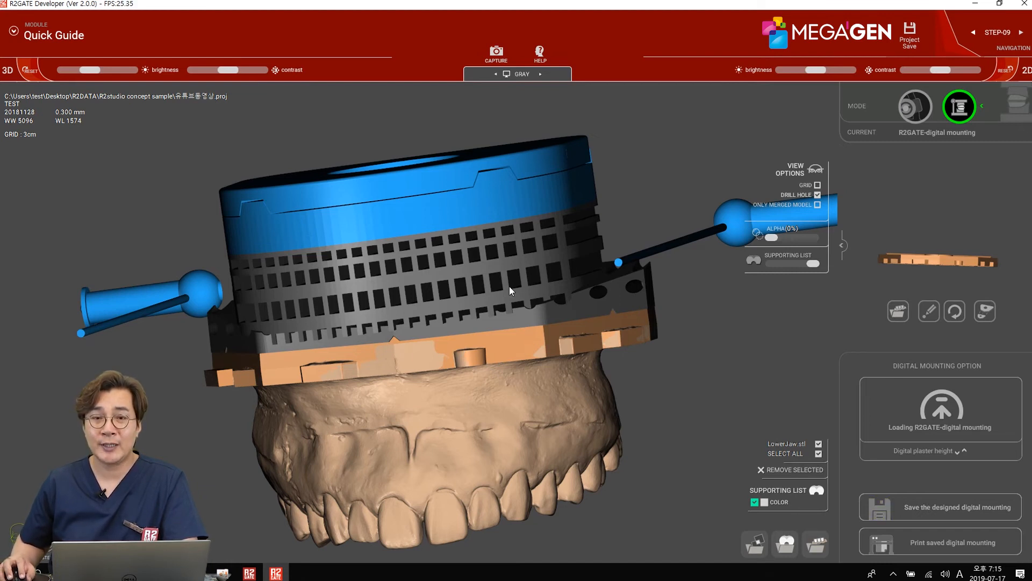
# Save the designed digital mounting as an open STL file named "mountin zig" in the project folder and check the merged part from both sides
pyautogui.click(937, 508)
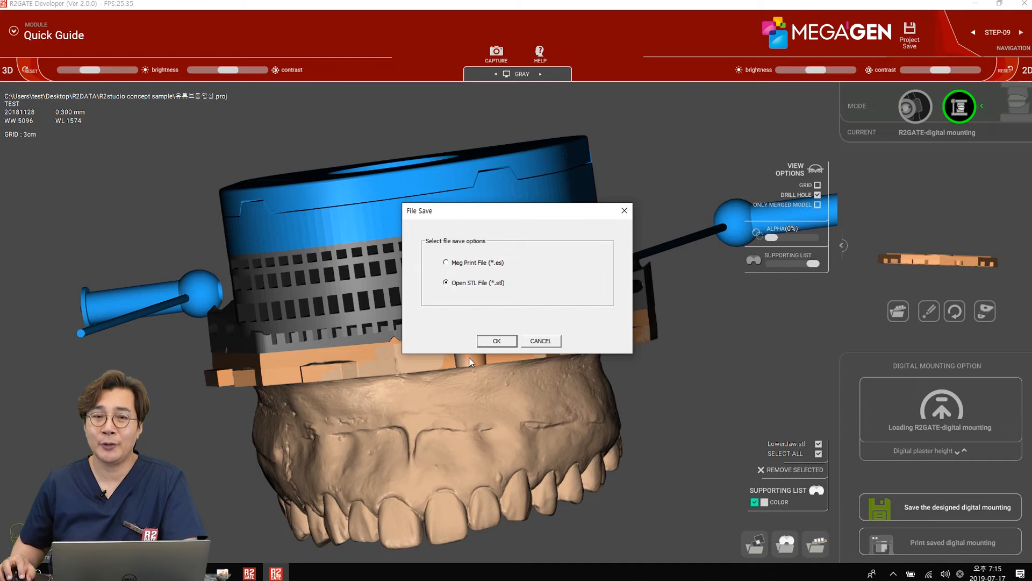
pyautogui.click(501, 340)
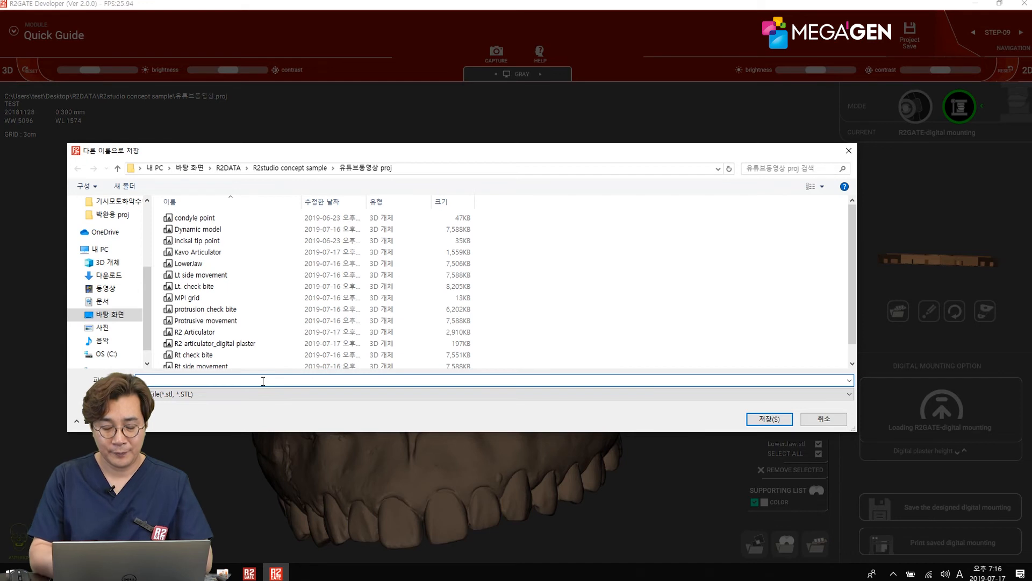
pyautogui.write('ㅡㅐㅕㅜ')
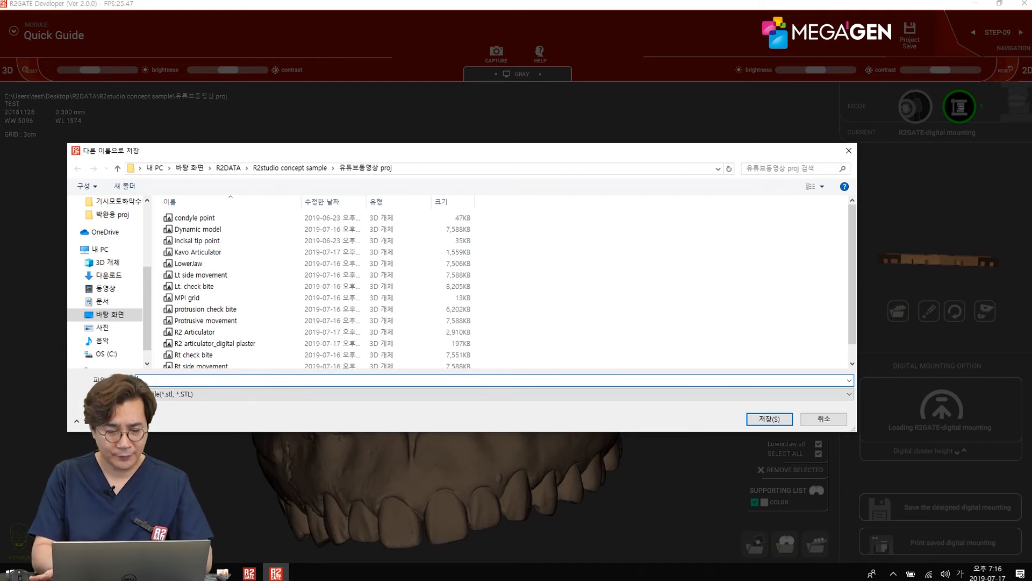
pyautogui.press('Hangul')
pyautogui.write('mountin zig')
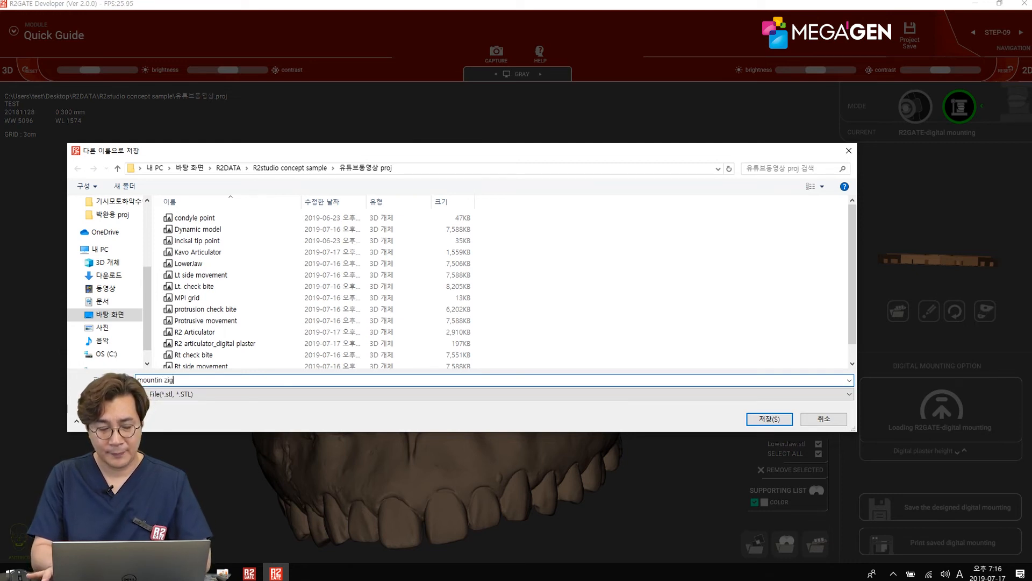
pyautogui.press('Return')
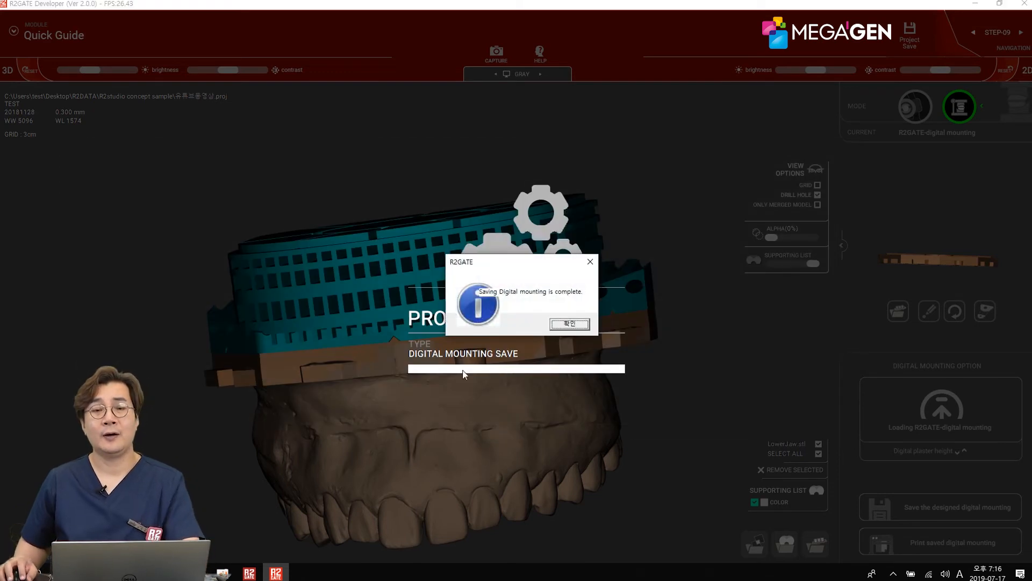
pyautogui.click(568, 323)
pyautogui.moveTo(308, 314); pyautogui.dragTo(541, 299)
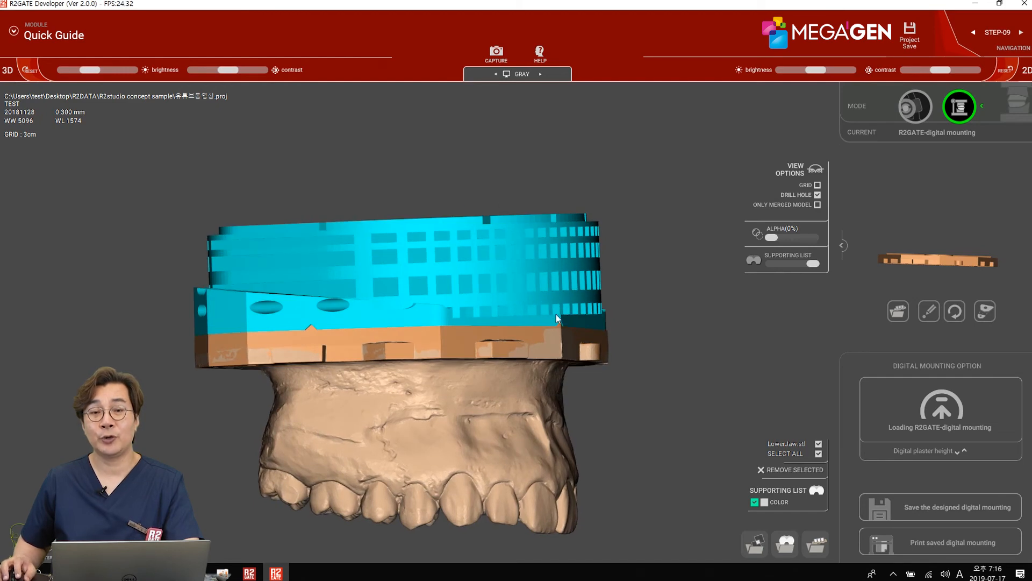
pyautogui.moveTo(588, 311); pyautogui.dragTo(460, 323)
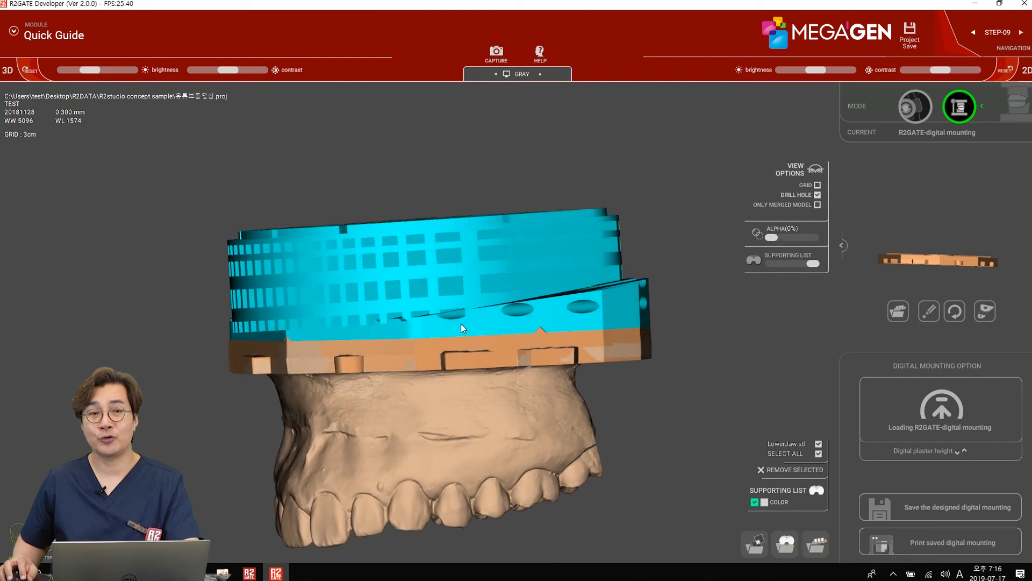
# Switch to the step 10 Face Gide module and import the R2 Articulator STL from the project folder
pyautogui.click(74, 41)
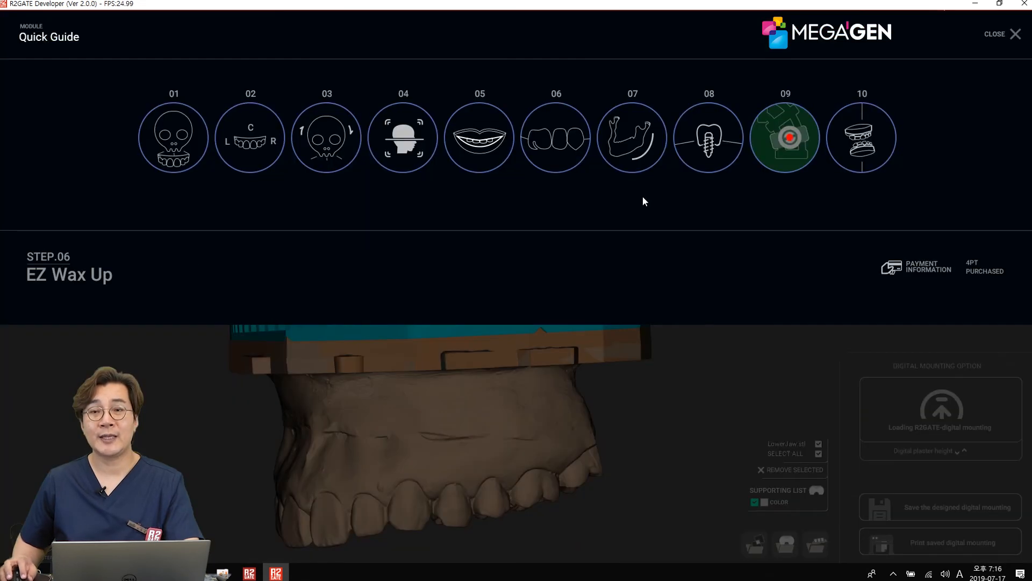
pyautogui.click(865, 141)
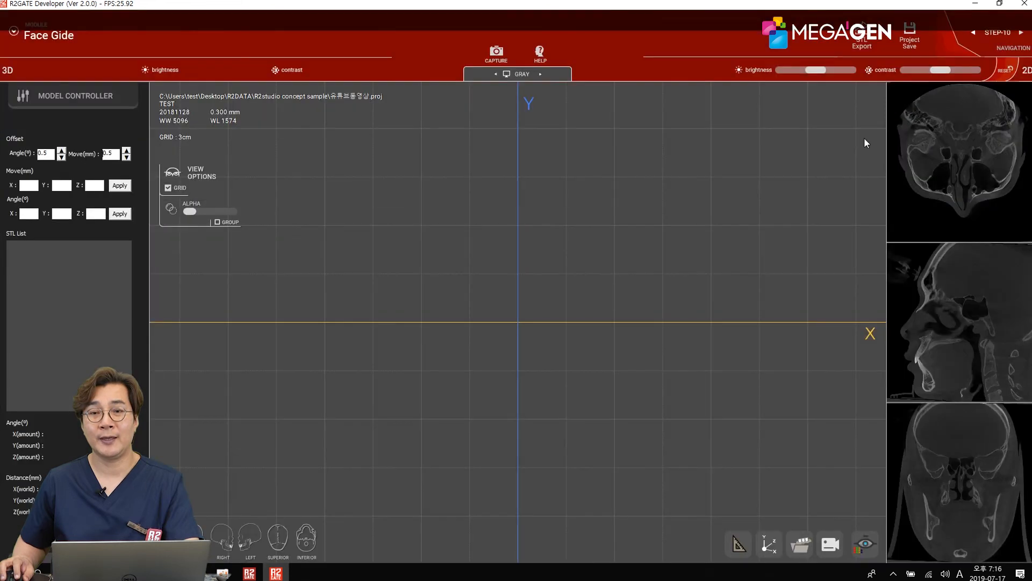
pyautogui.click(801, 546)
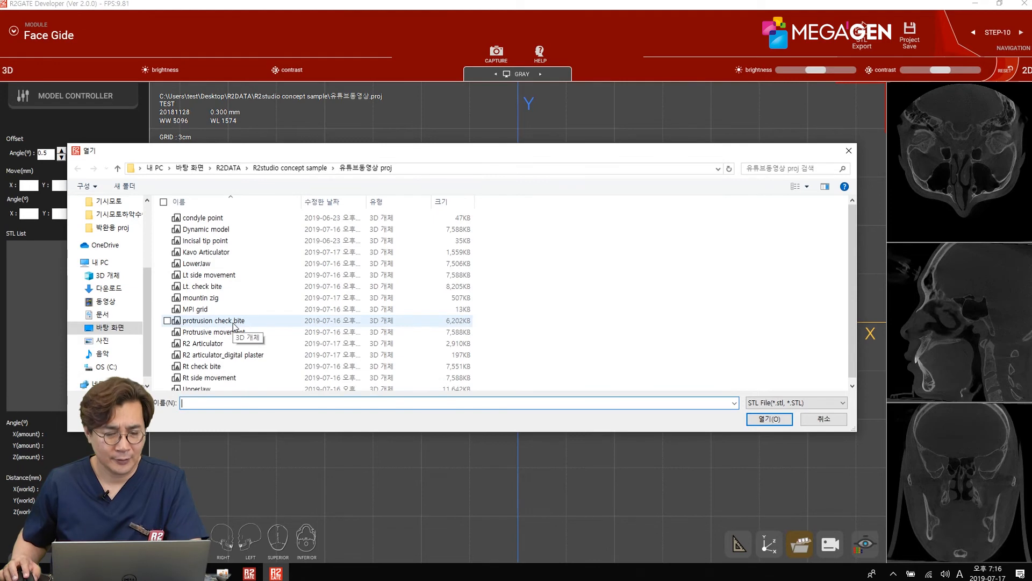
pyautogui.click(203, 344)
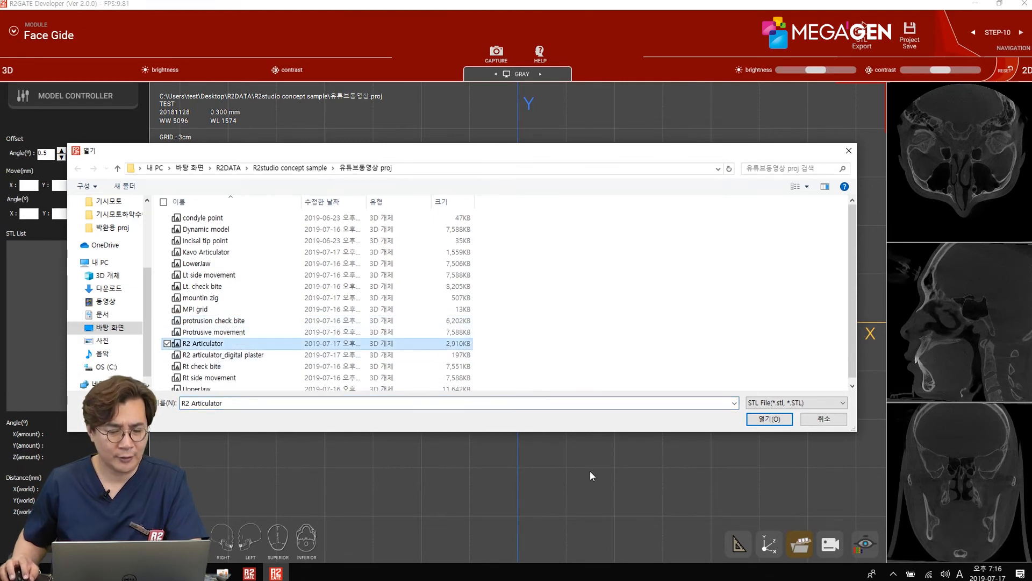
pyautogui.click(766, 421)
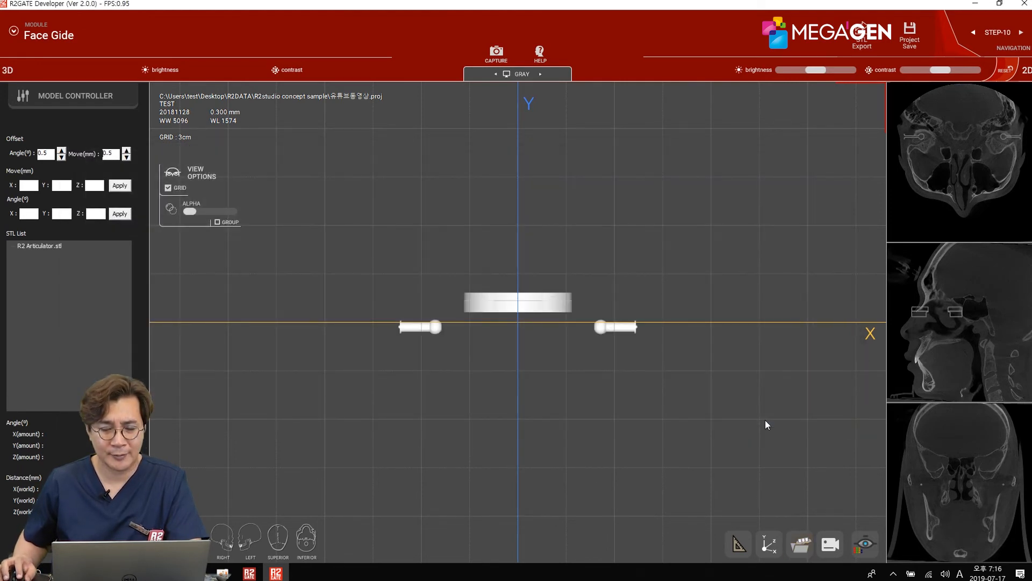
# Add the UpperJaw STL to the articulator scene and view the two models from the side
pyautogui.click(800, 544)
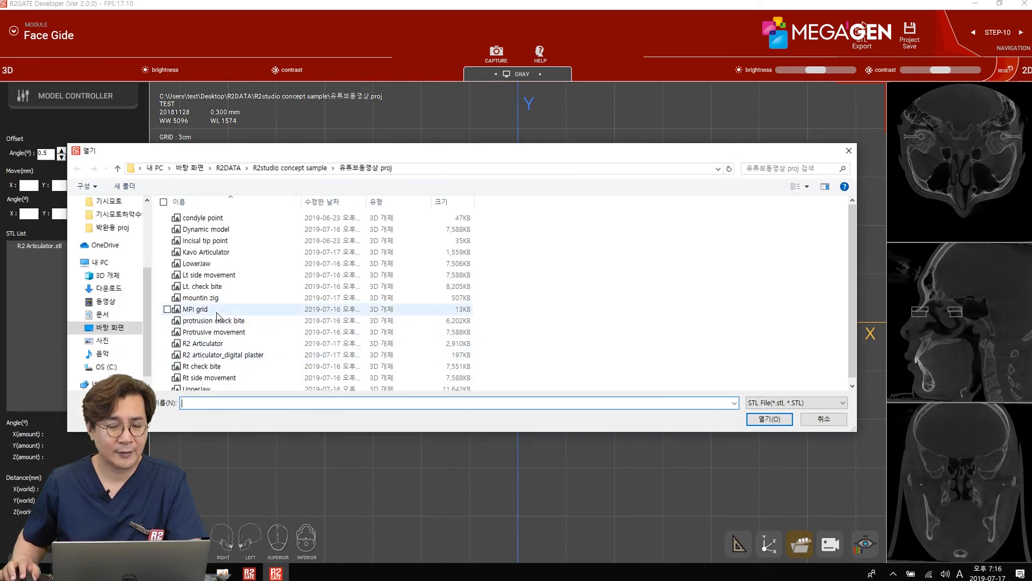
pyautogui.scroll(-1, 218, 316)
pyautogui.click(197, 384)
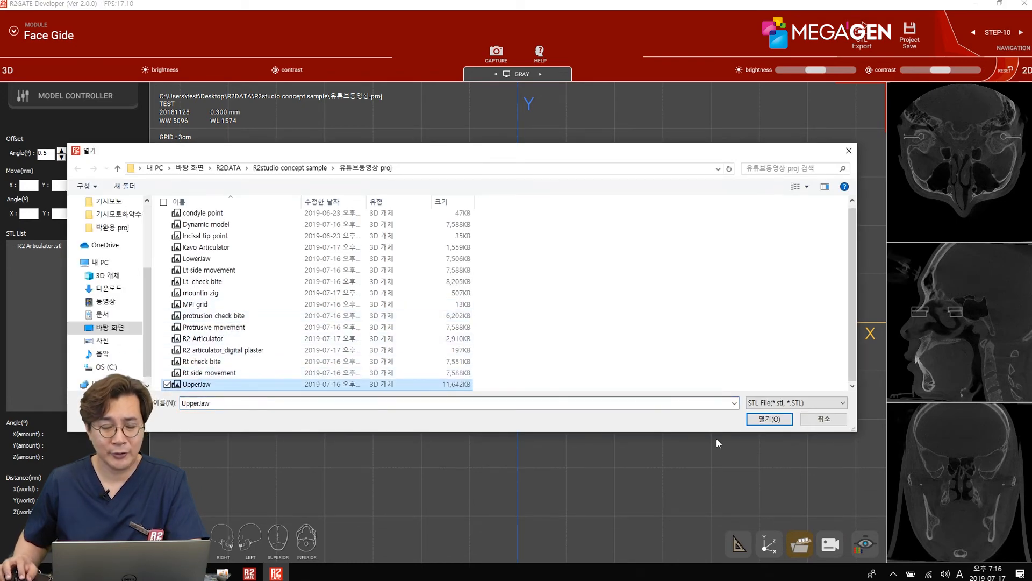
pyautogui.click(768, 419)
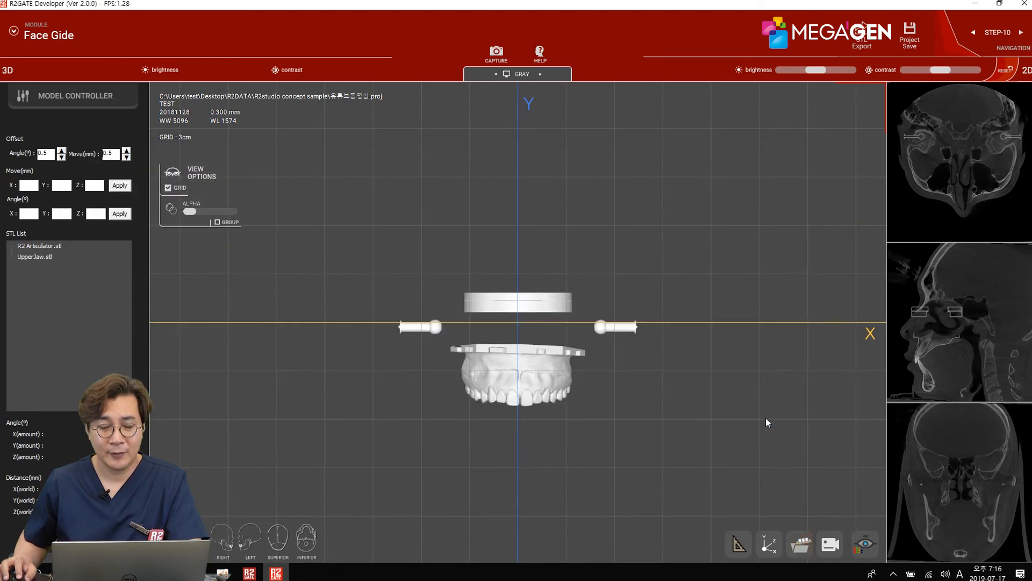
pyautogui.moveTo(631, 331); pyautogui.dragTo(507, 334)
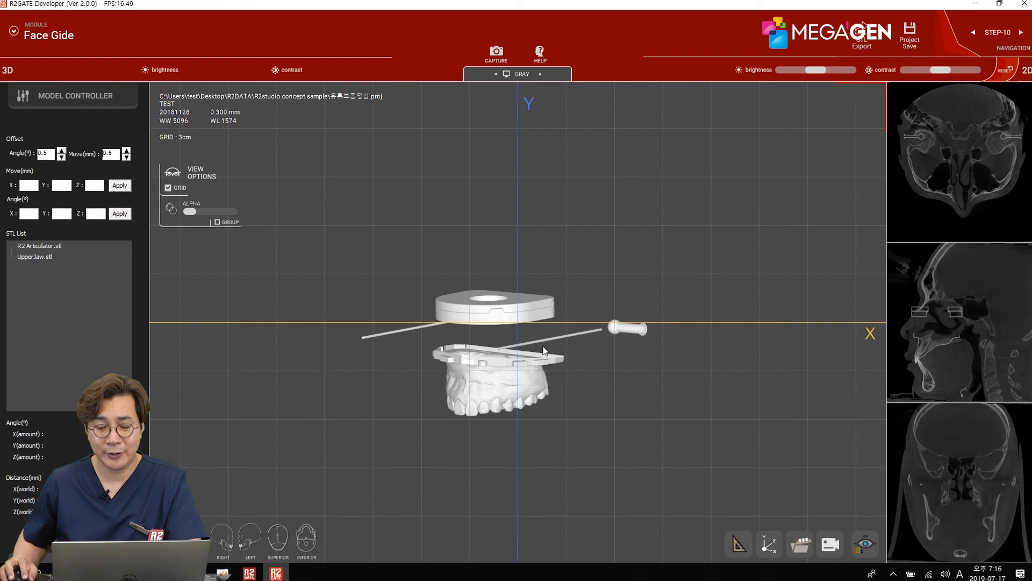
# Add the mountin zig STL and check how it connects the upper jaw to the articulator from the front
pyautogui.click(801, 554)
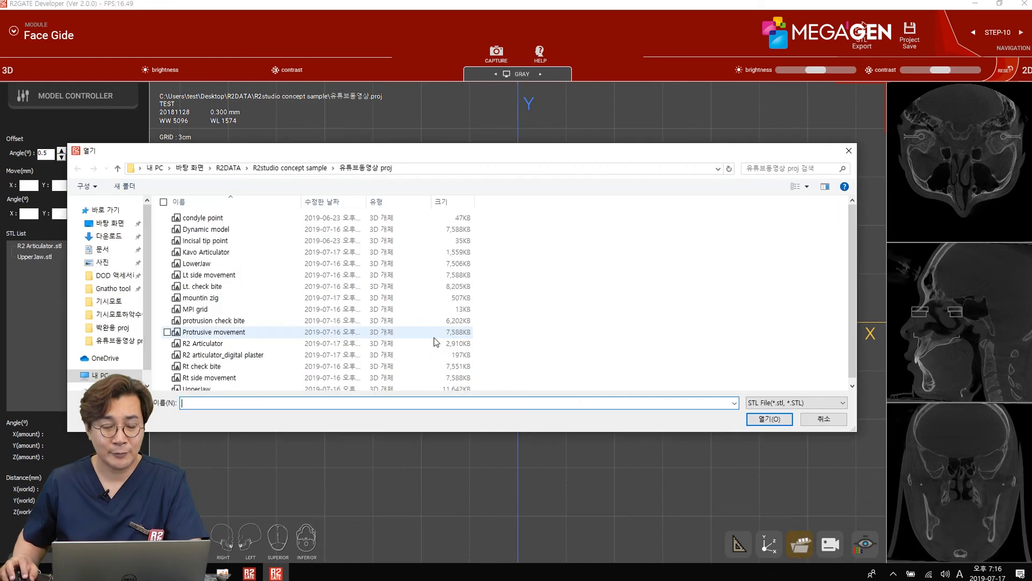
pyautogui.click(215, 297)
pyautogui.click(772, 423)
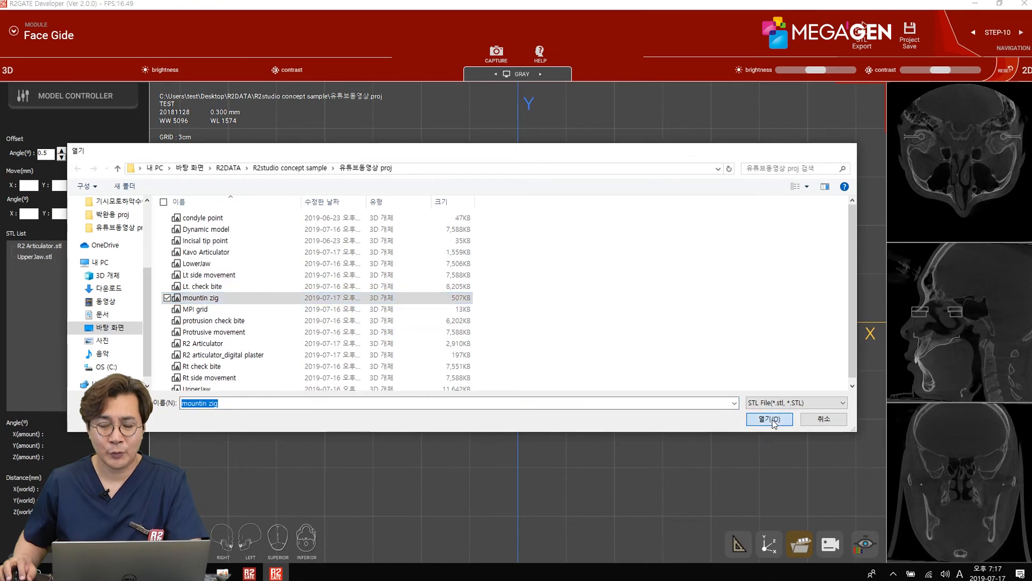
pyautogui.moveTo(414, 360); pyautogui.dragTo(544, 367)
pyautogui.scroll(3, 543, 373)
pyautogui.moveTo(527, 383); pyautogui.dragTo(535, 308, button='middle')
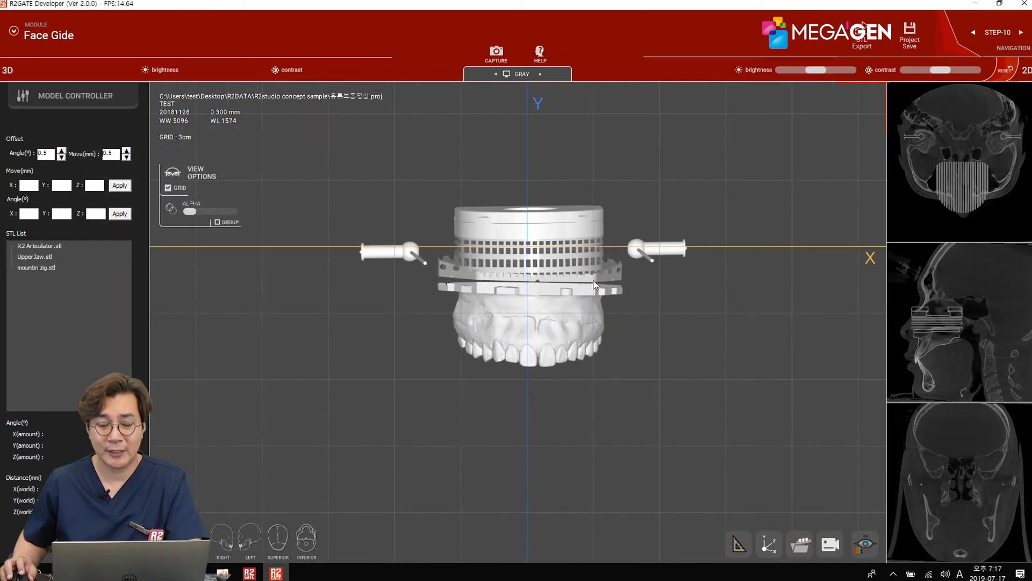
pyautogui.moveTo(601, 295)
pyautogui.mouseDown()
pyautogui.moveTo(392, 302)
pyautogui.moveTo(362, 268)
pyautogui.moveTo(605, 296)
pyautogui.mouseUp()
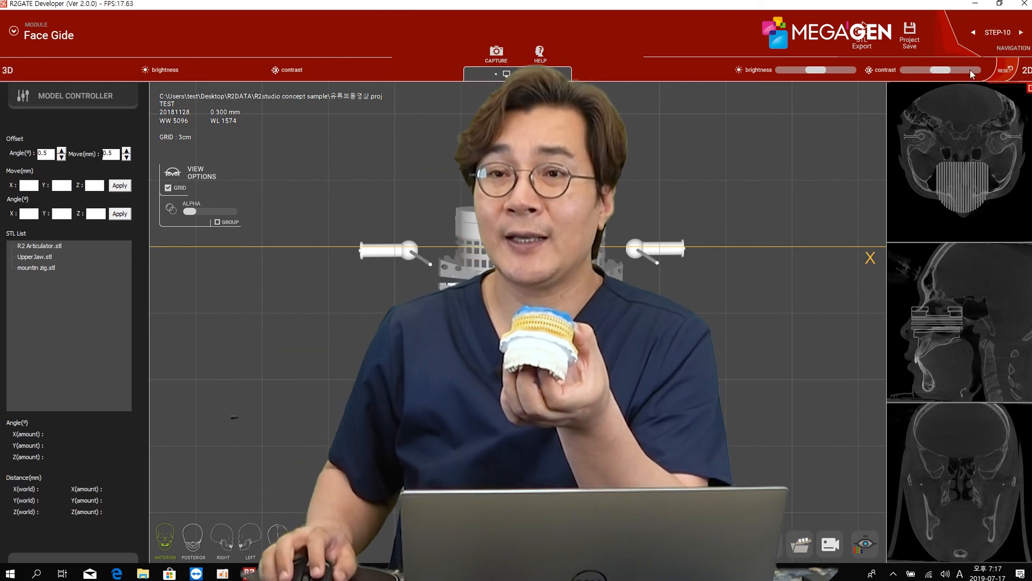
# Return to the step 09 Quick Guide module with the digital mounting design
pyautogui.click(974, 34)
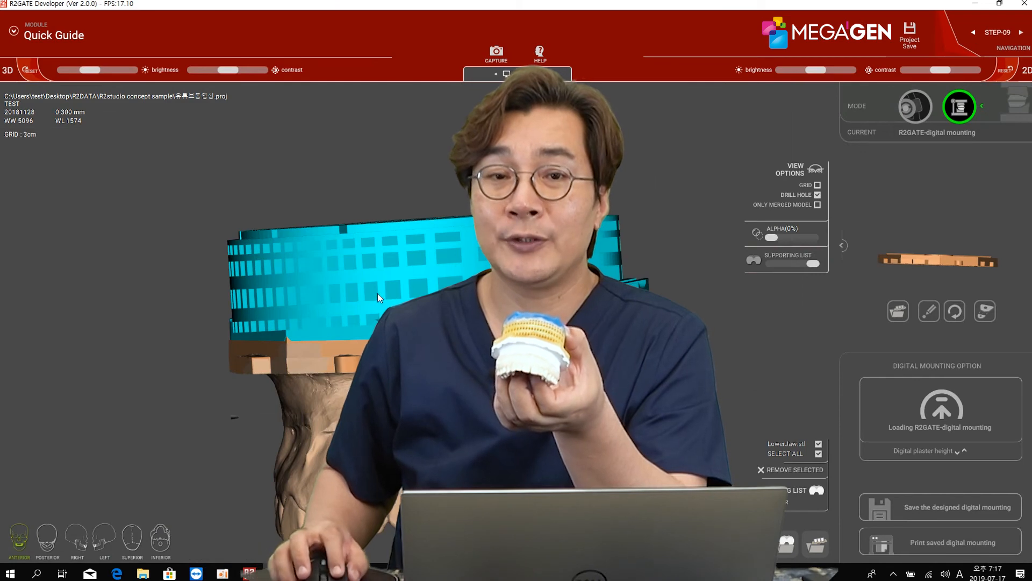